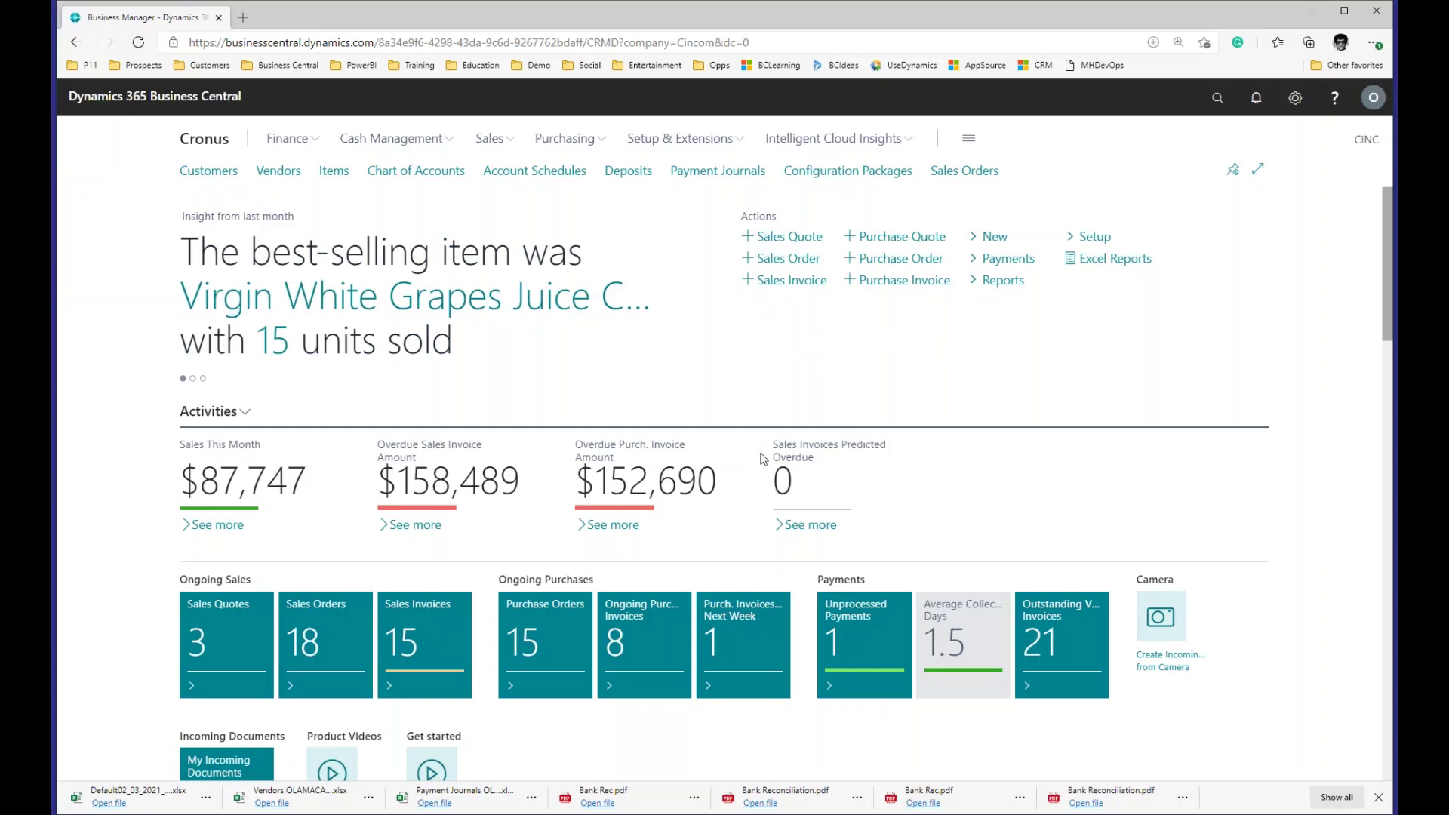
Open Acme Industries' sales order SO10029 from the Sales Orders list
scroll(762, 458, "down", 1)
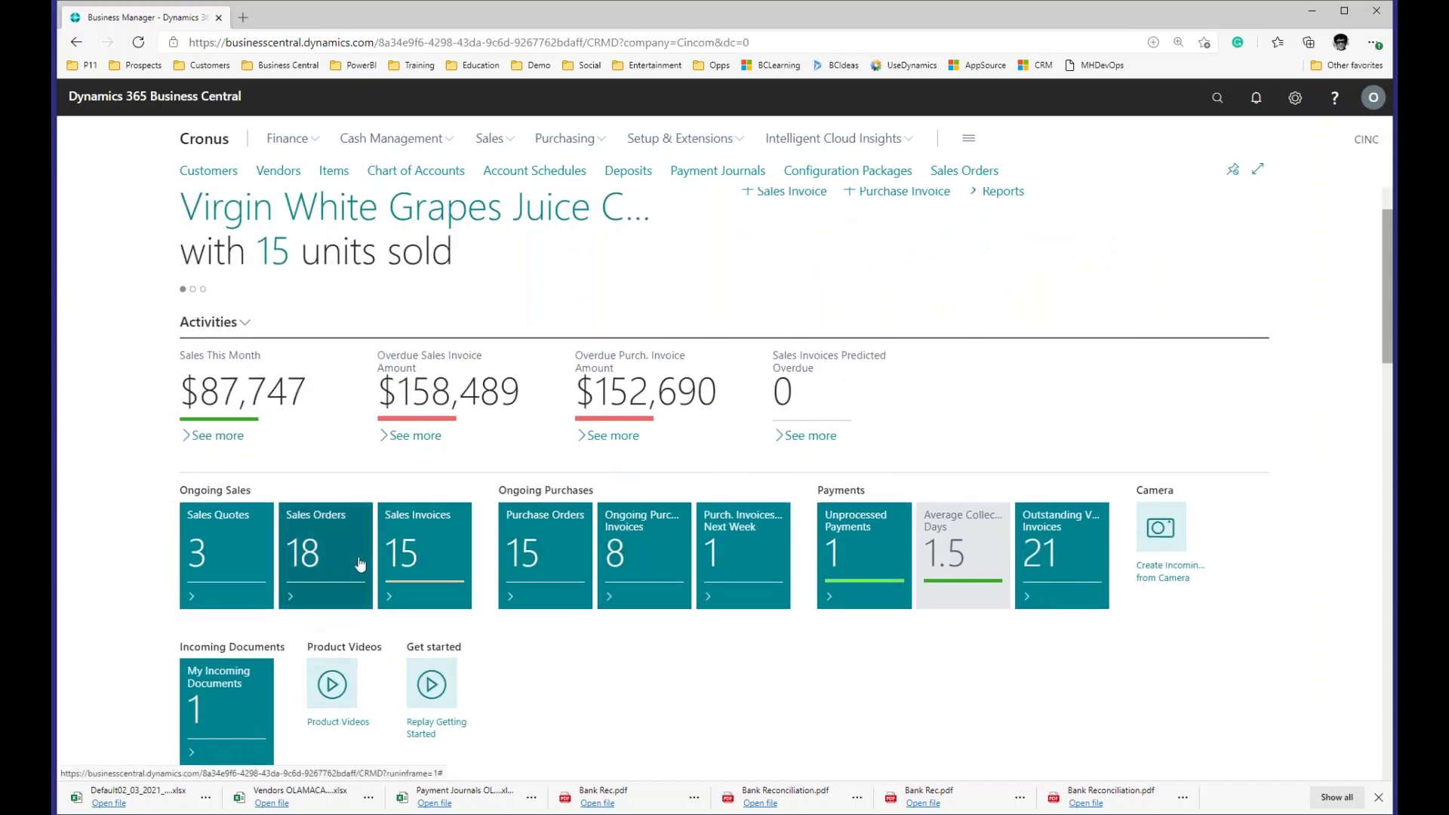
left_click(359, 564)
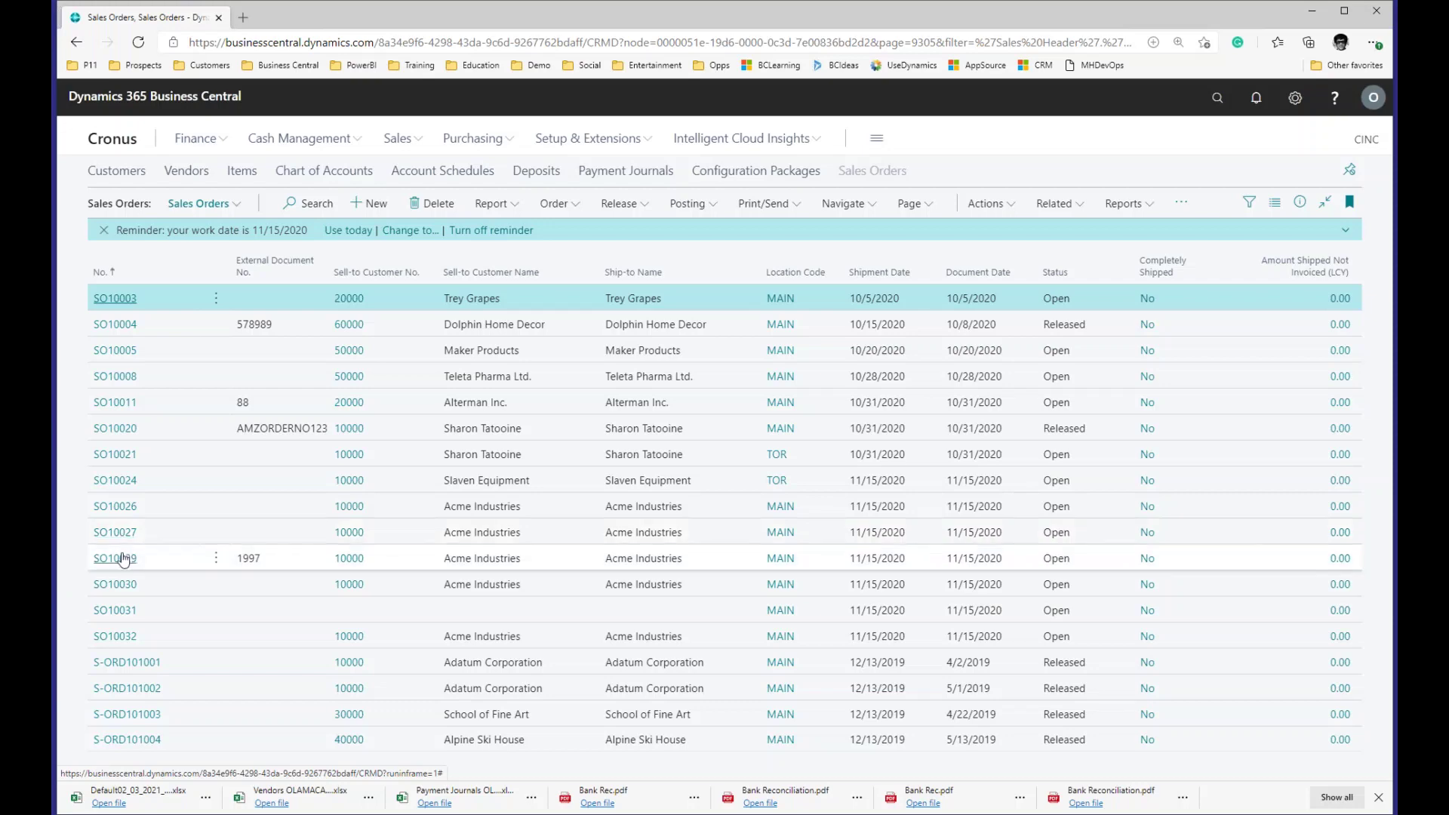
left_click(574, 564)
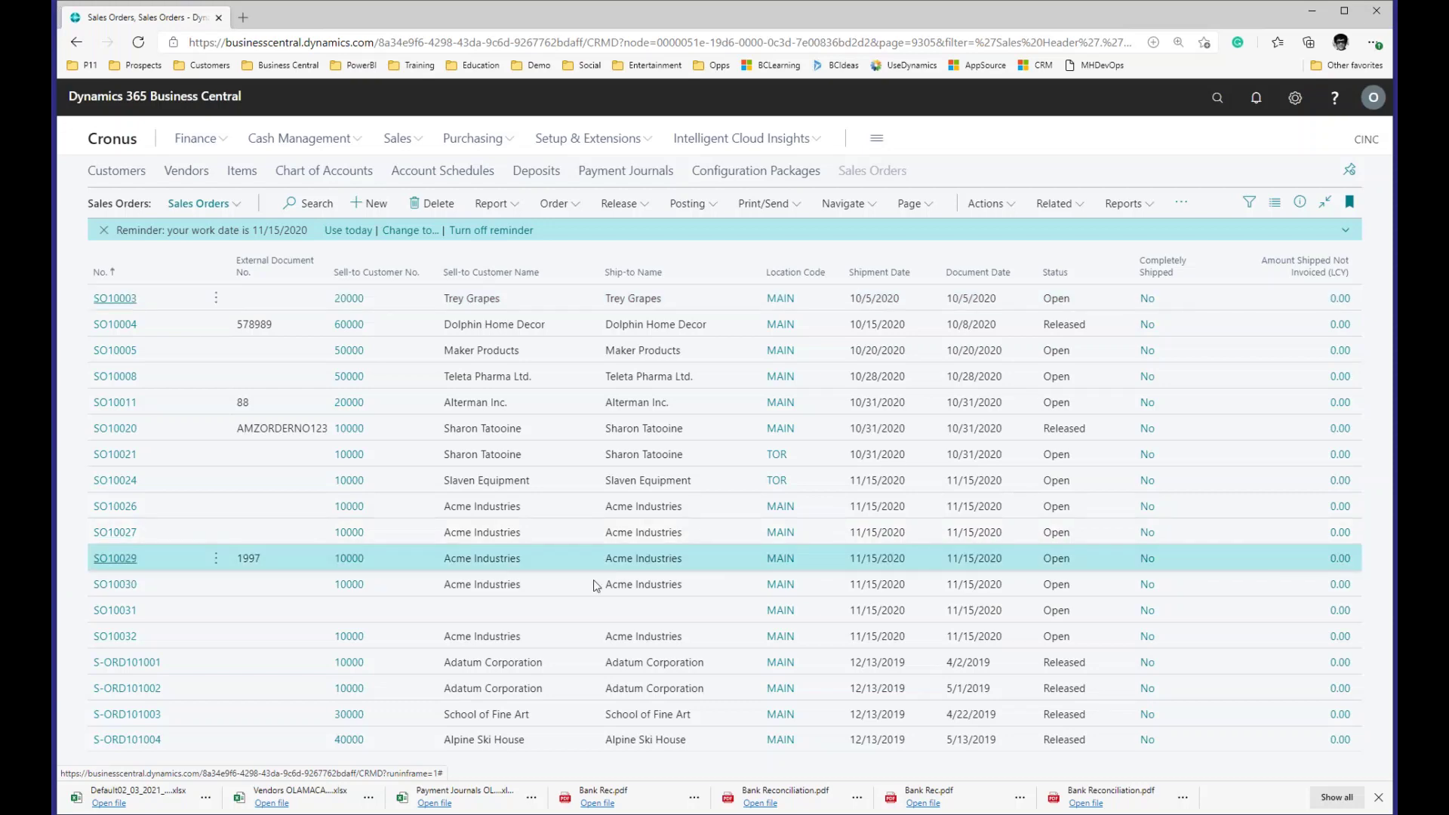
key("Return")
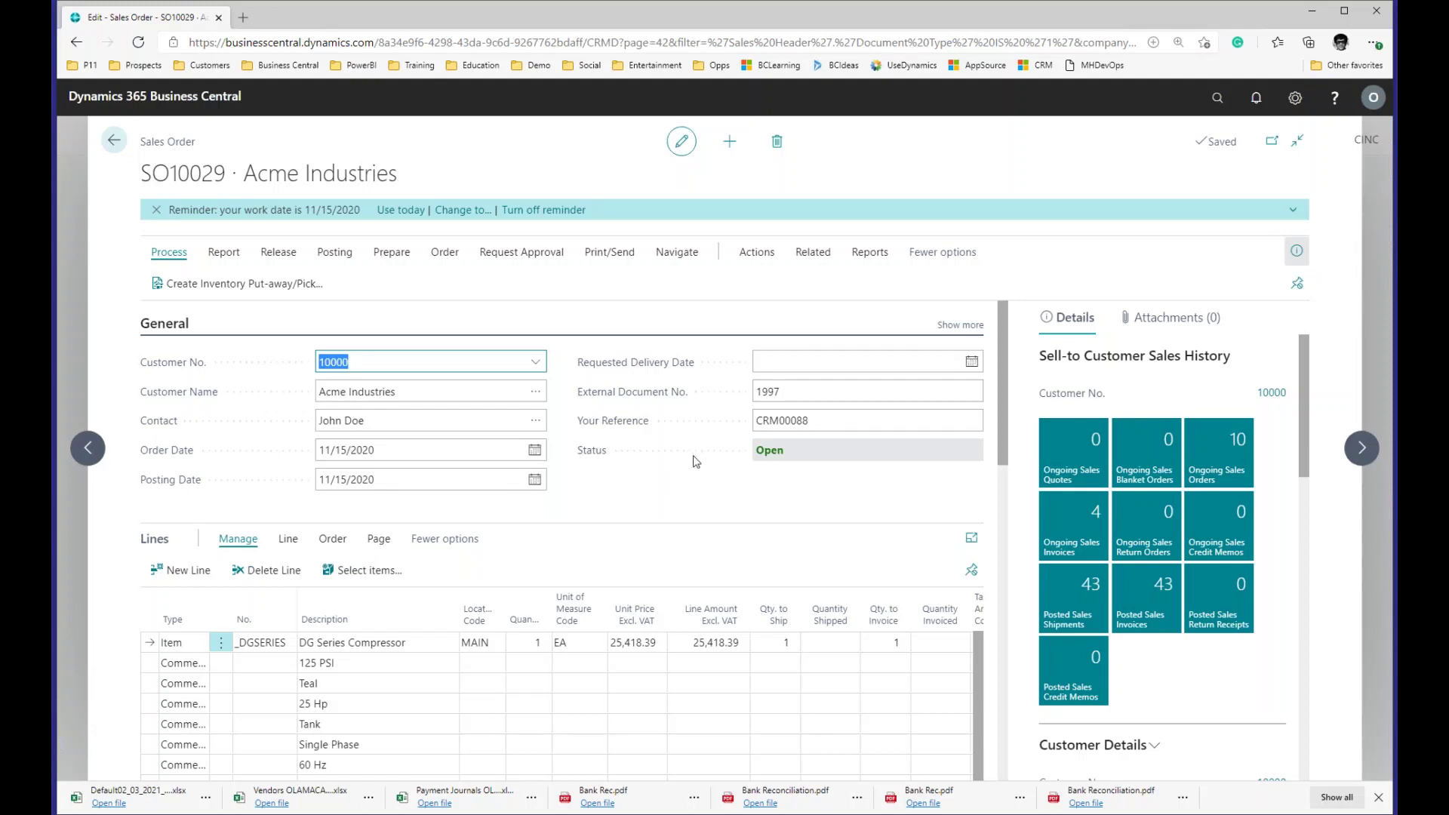
scroll(600, 486, "down", 1)
scroll(600, 485, "down", 2)
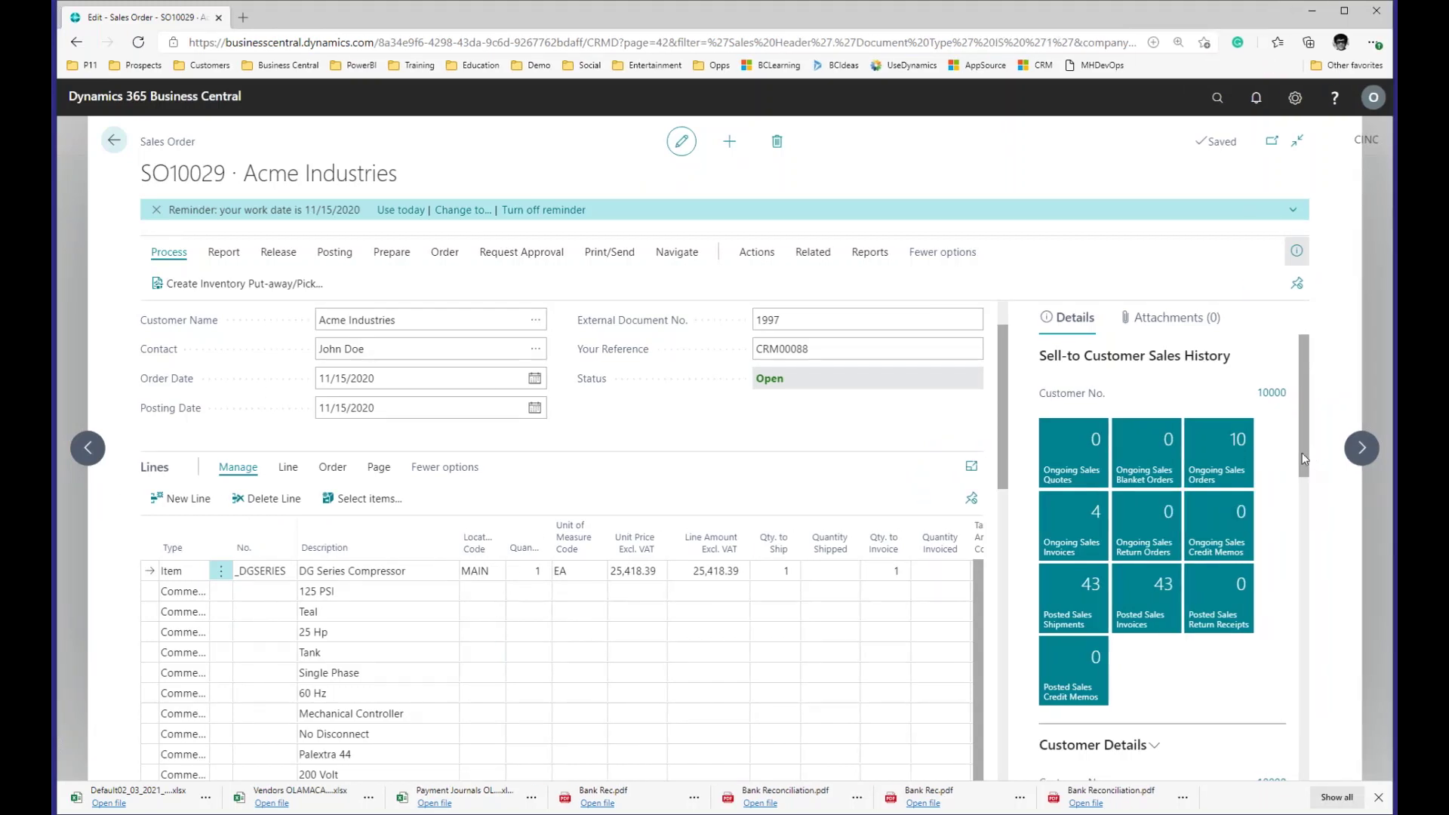
left_click_drag(1304, 458, 1319, 642)
left_click(354, 571)
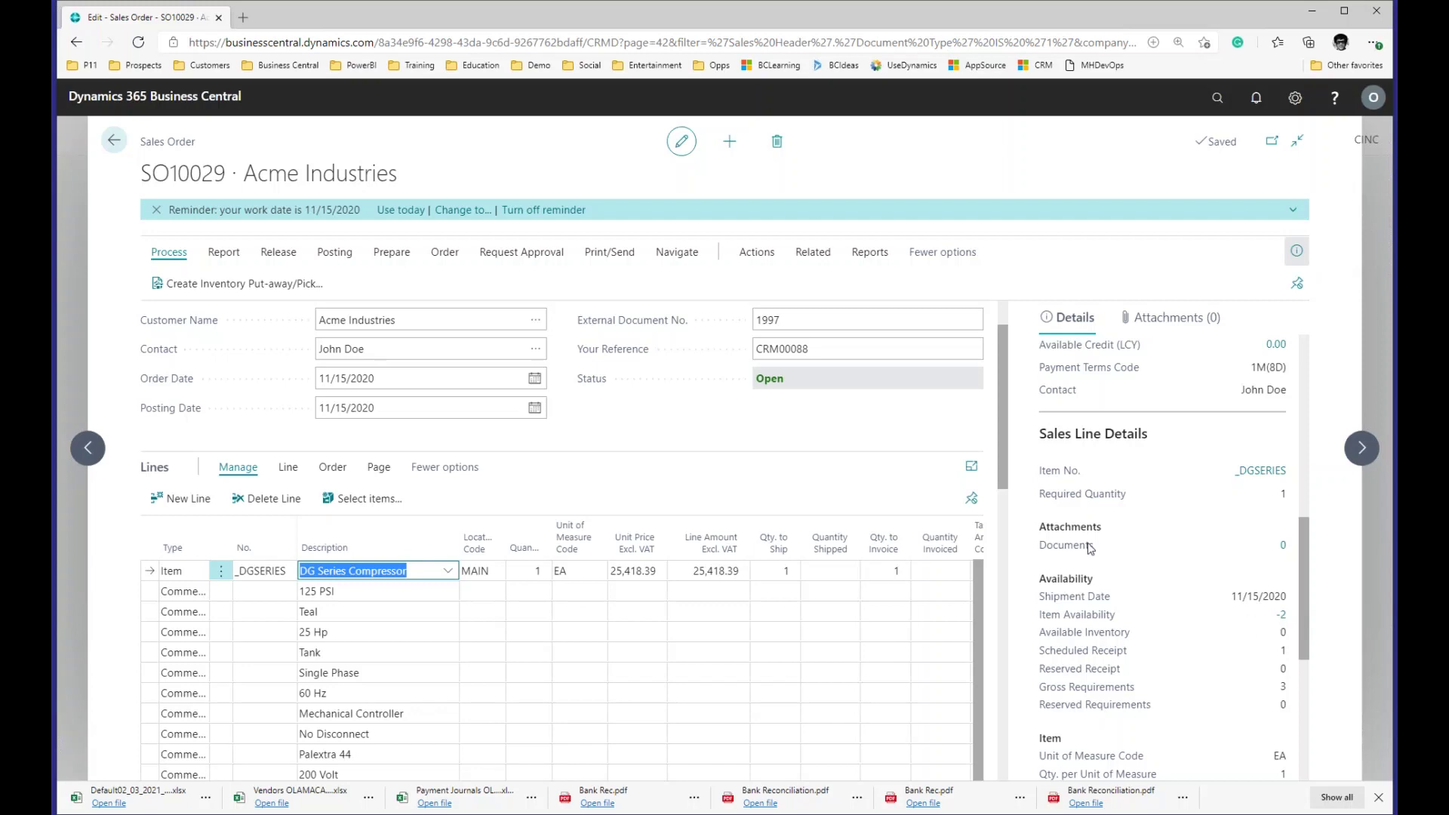
Create purchase order PO10021 for the DG Series Compressor with Create Purchase Orders
left_click(837, 319)
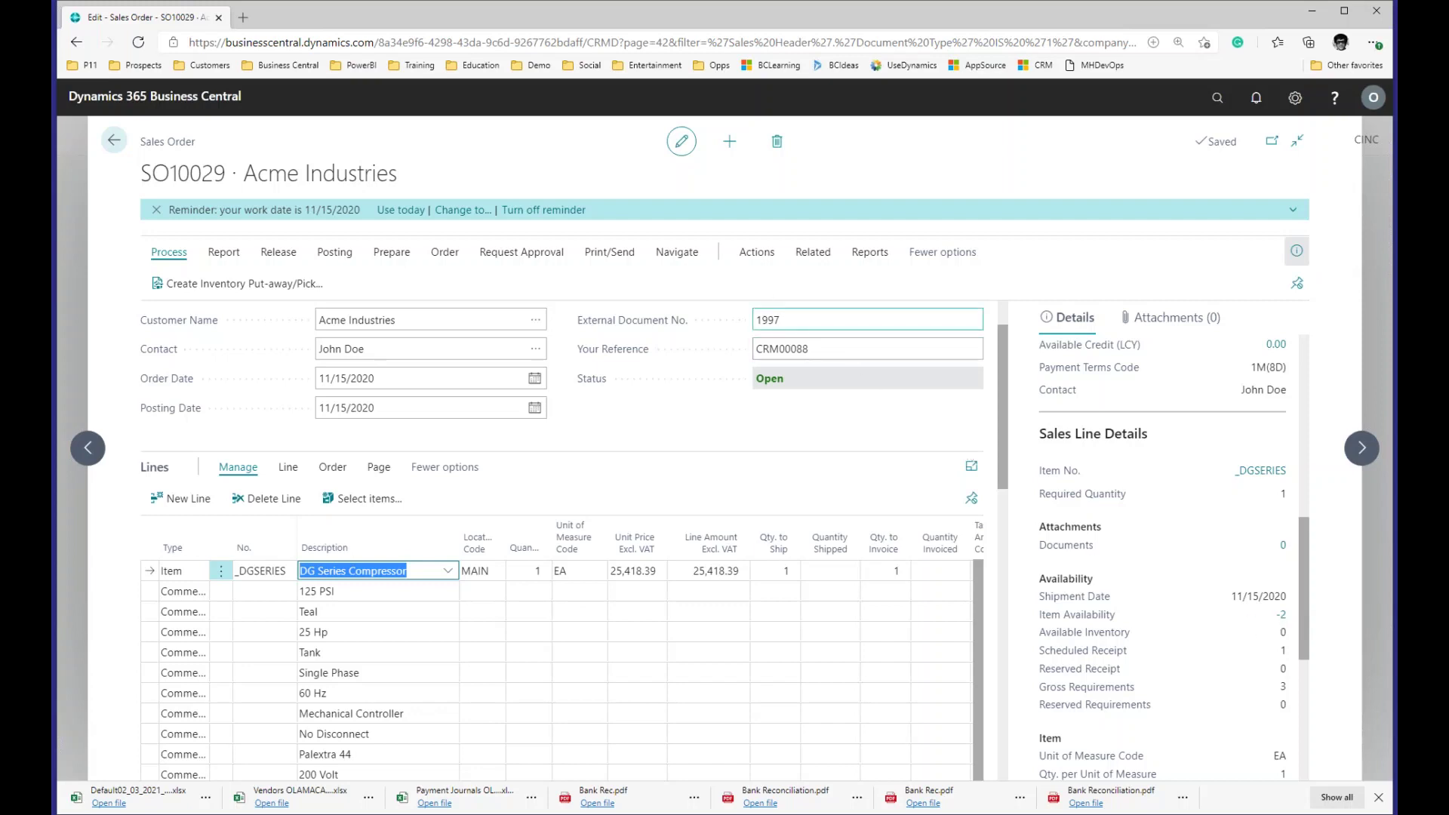
left_click(757, 254)
left_click(203, 290)
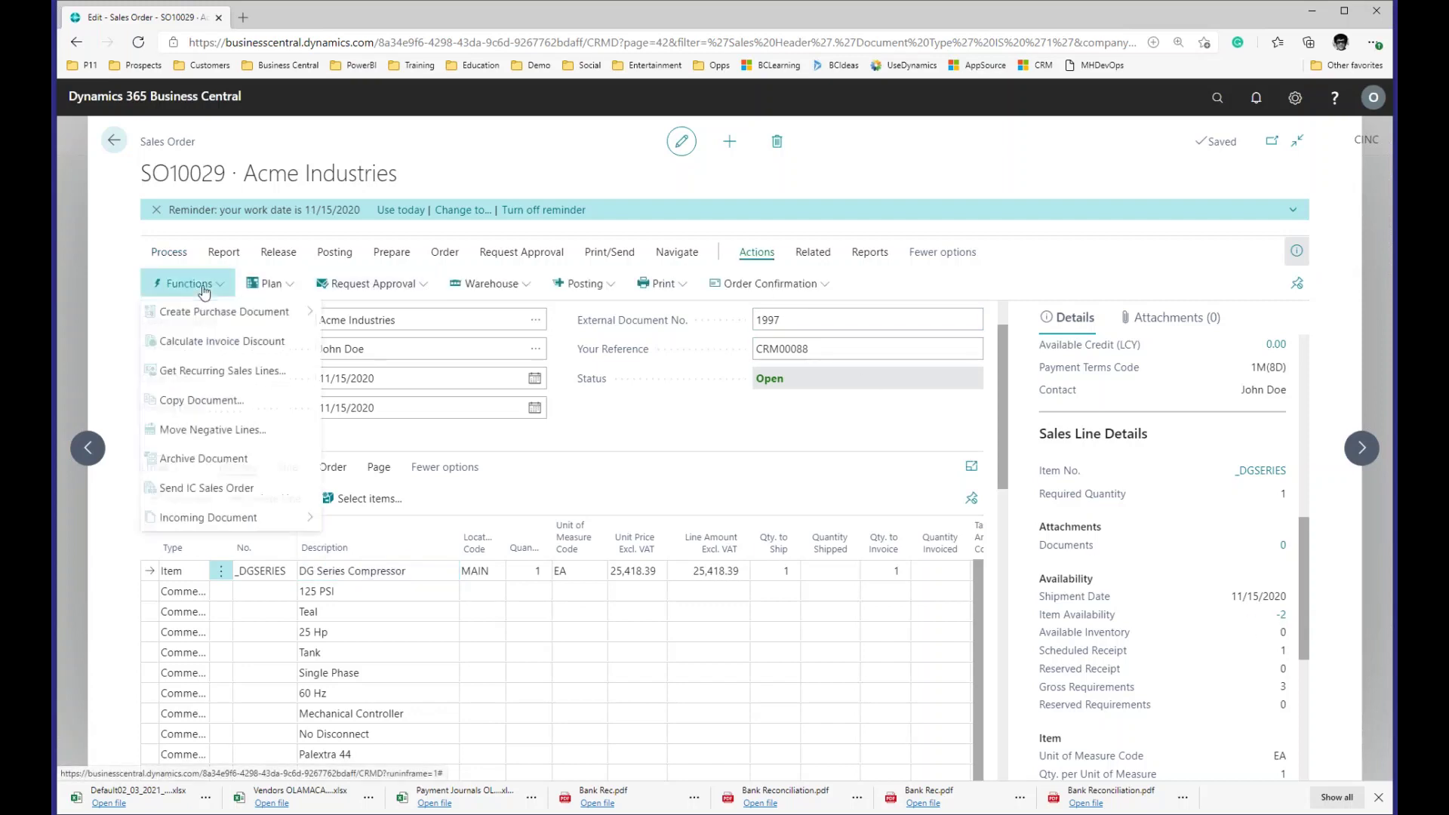
mouse_move(224, 312)
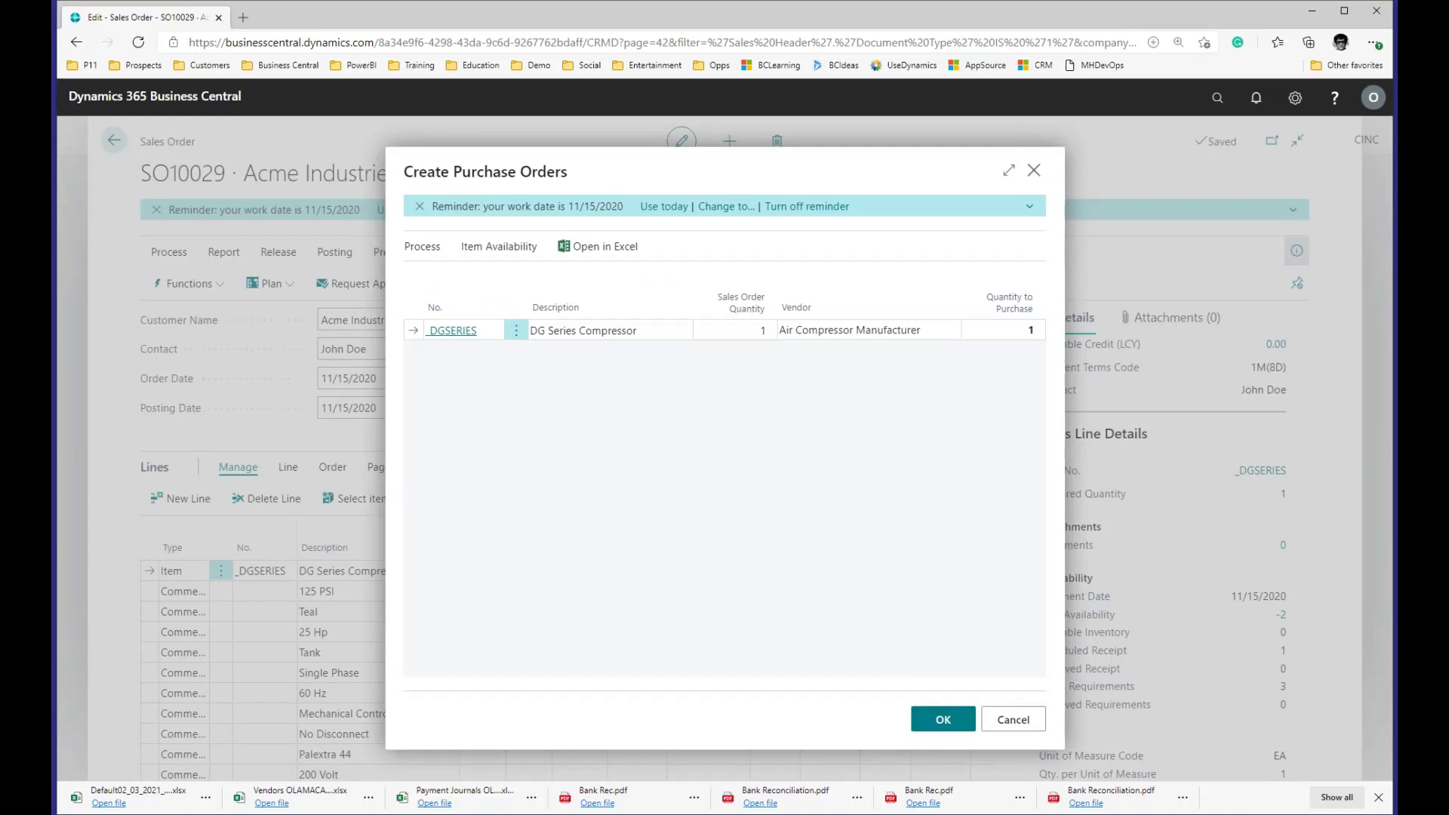
left_click(925, 718)
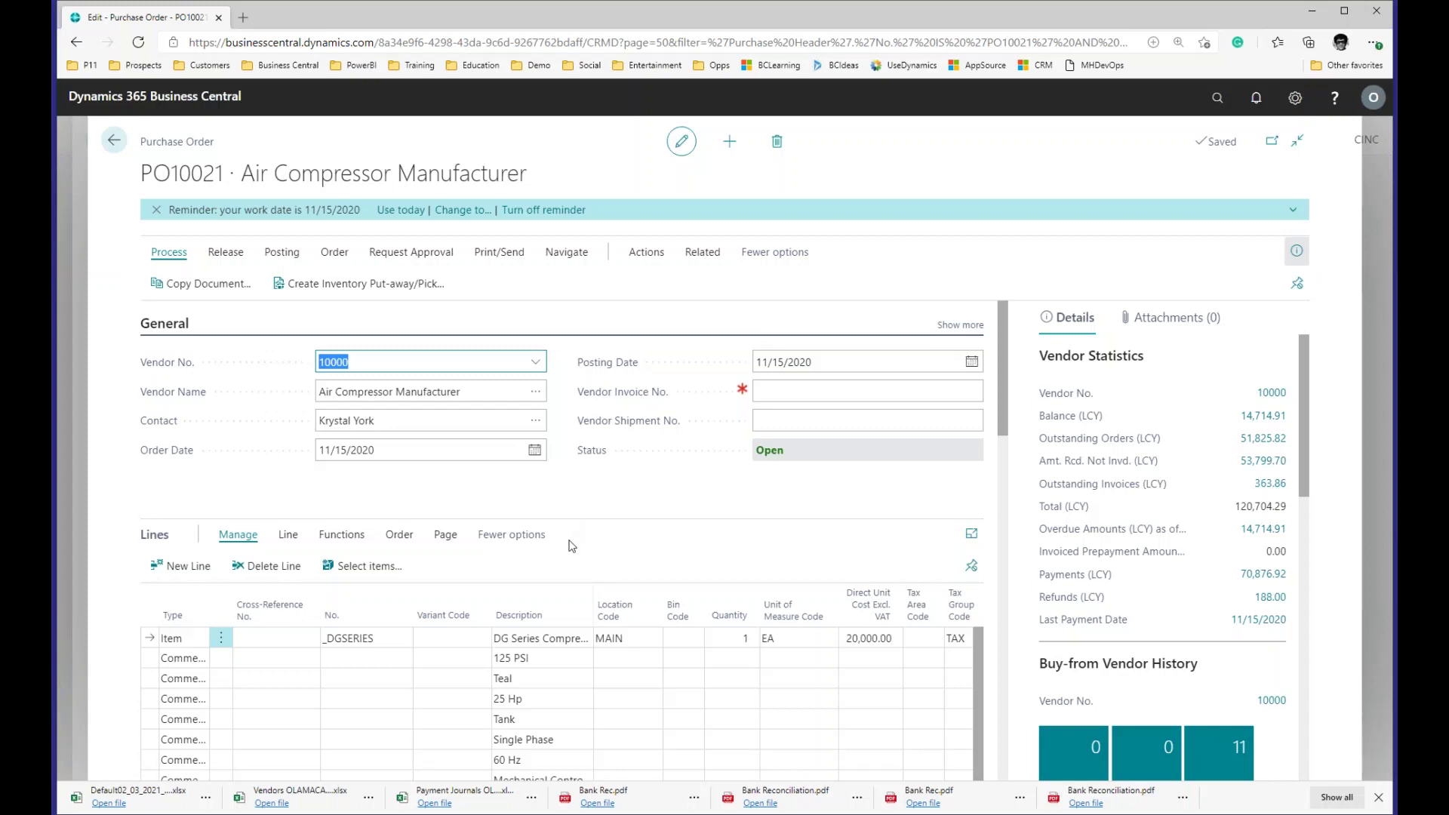
left_click(551, 640)
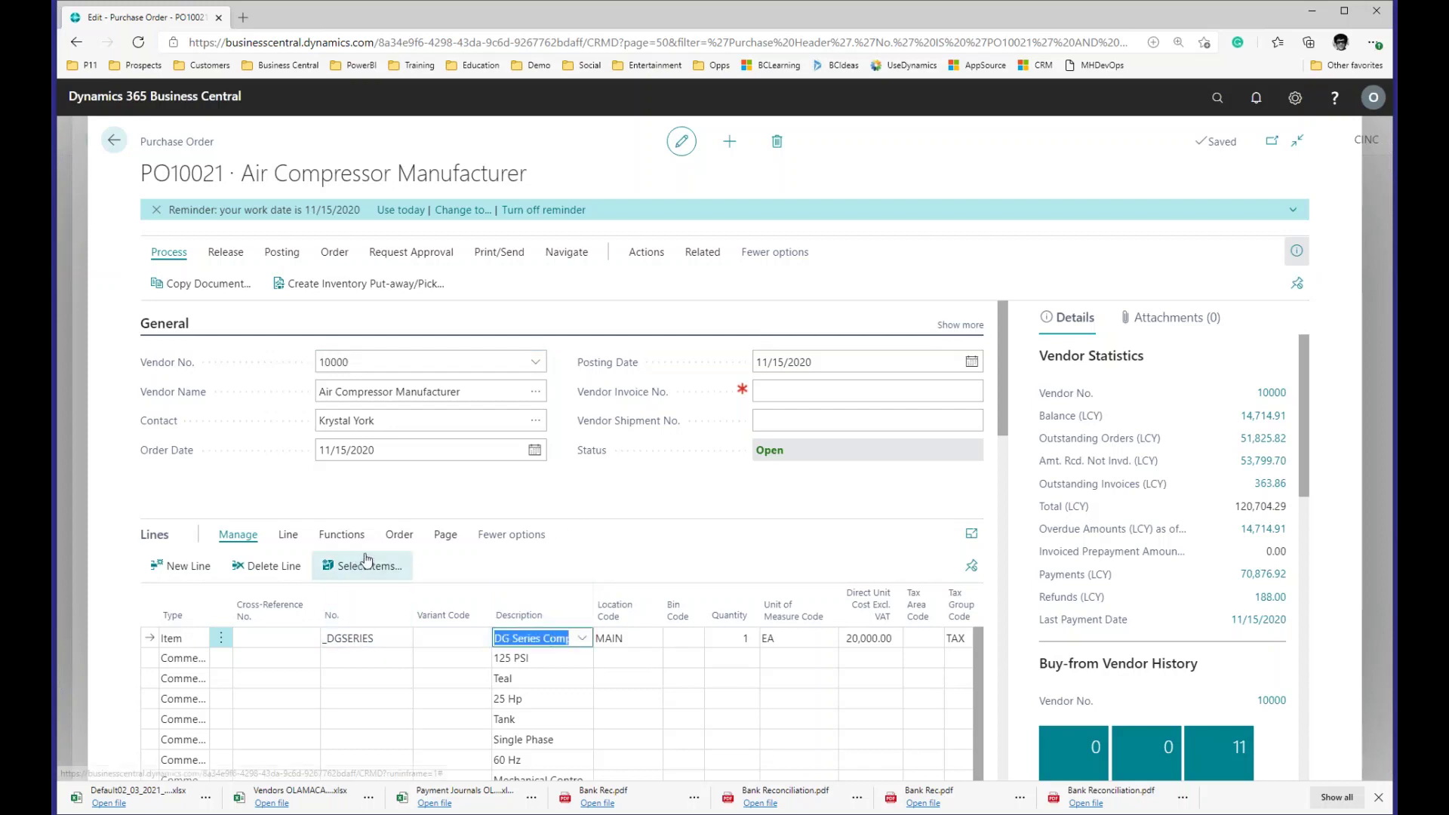
left_click(287, 538)
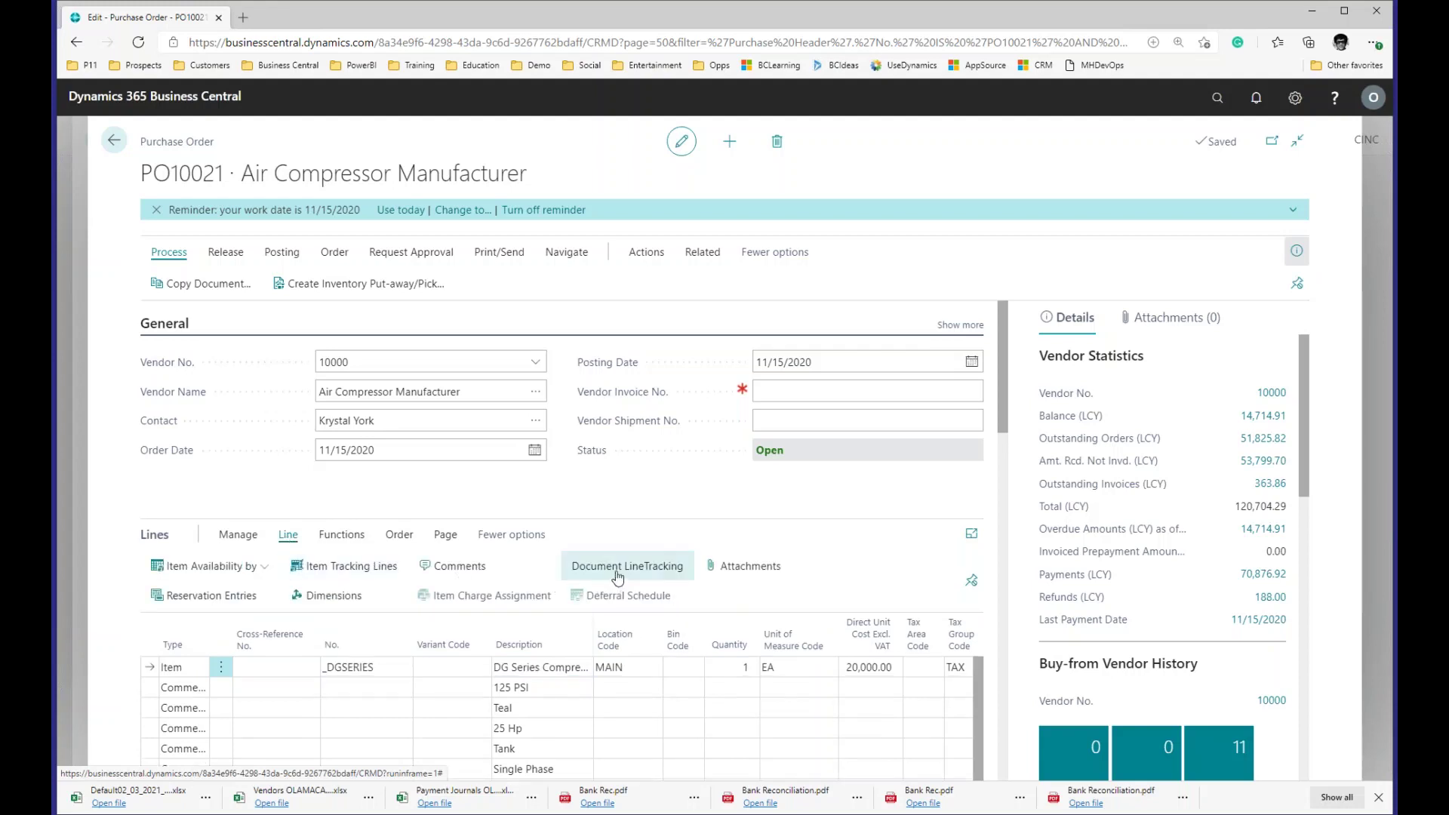
left_click(618, 575)
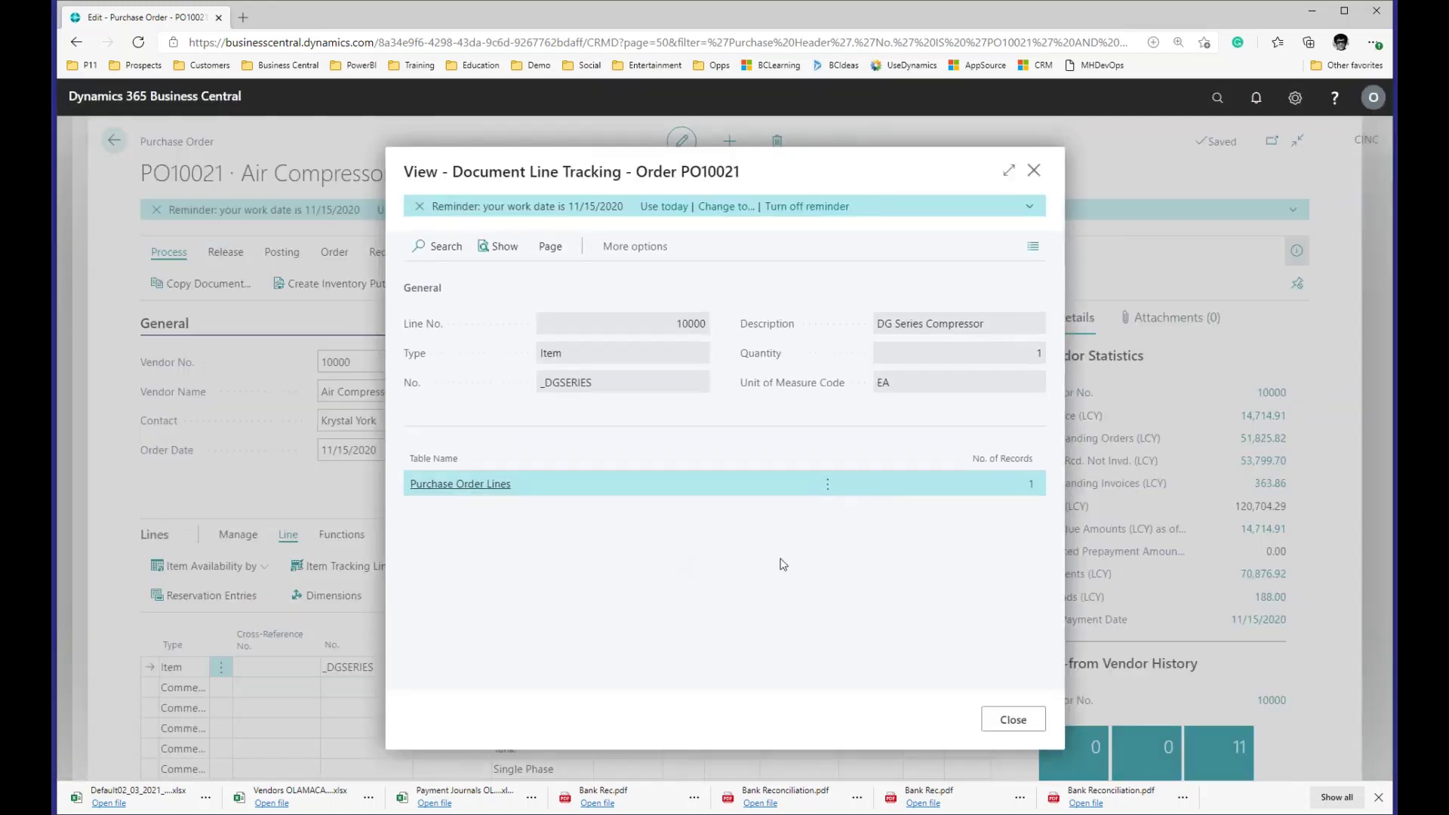
key("Escape")
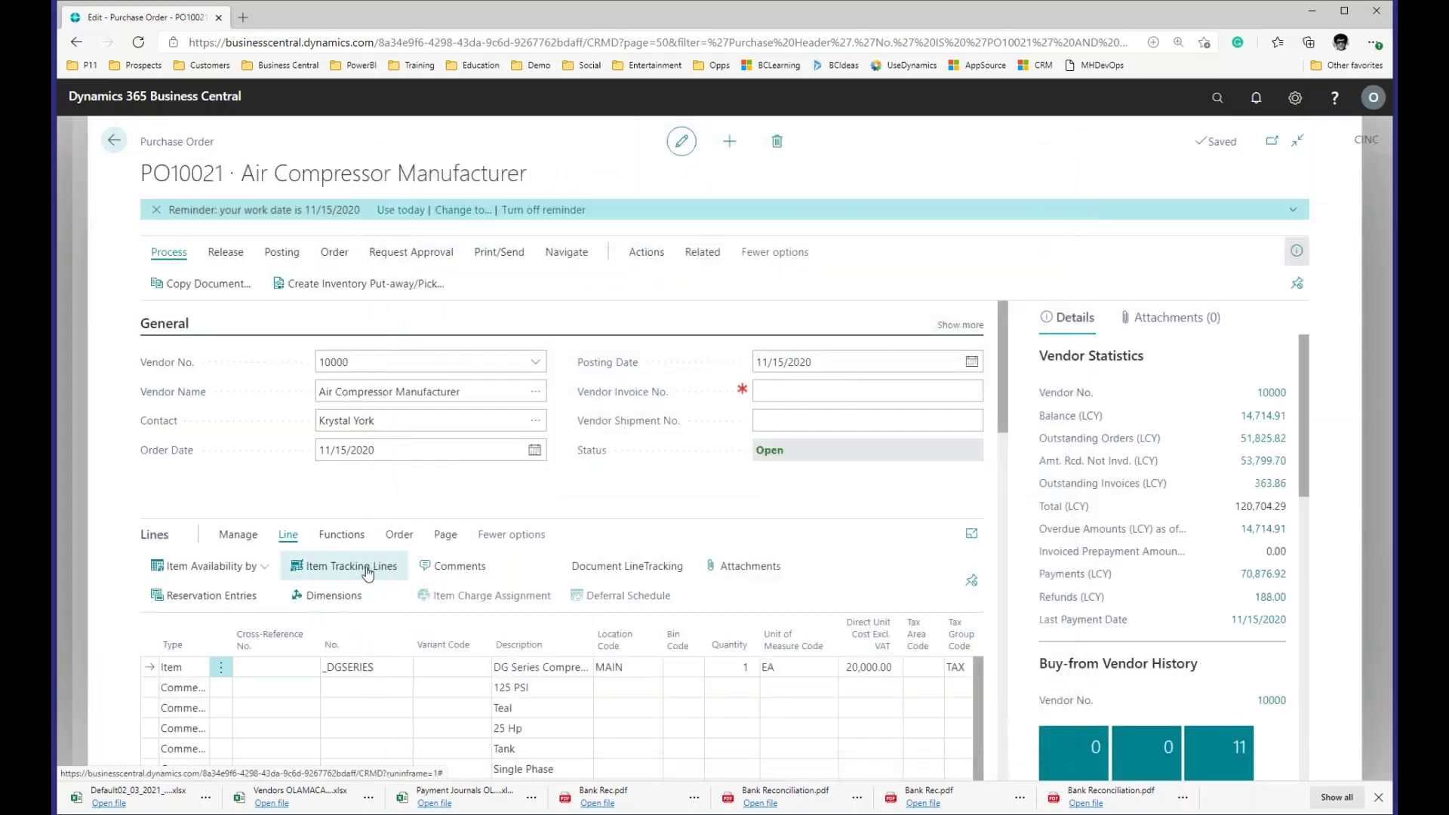
Give the compressor line serial number 20210302 with quantity 1 in Item Tracking Lines
left_click(367, 574)
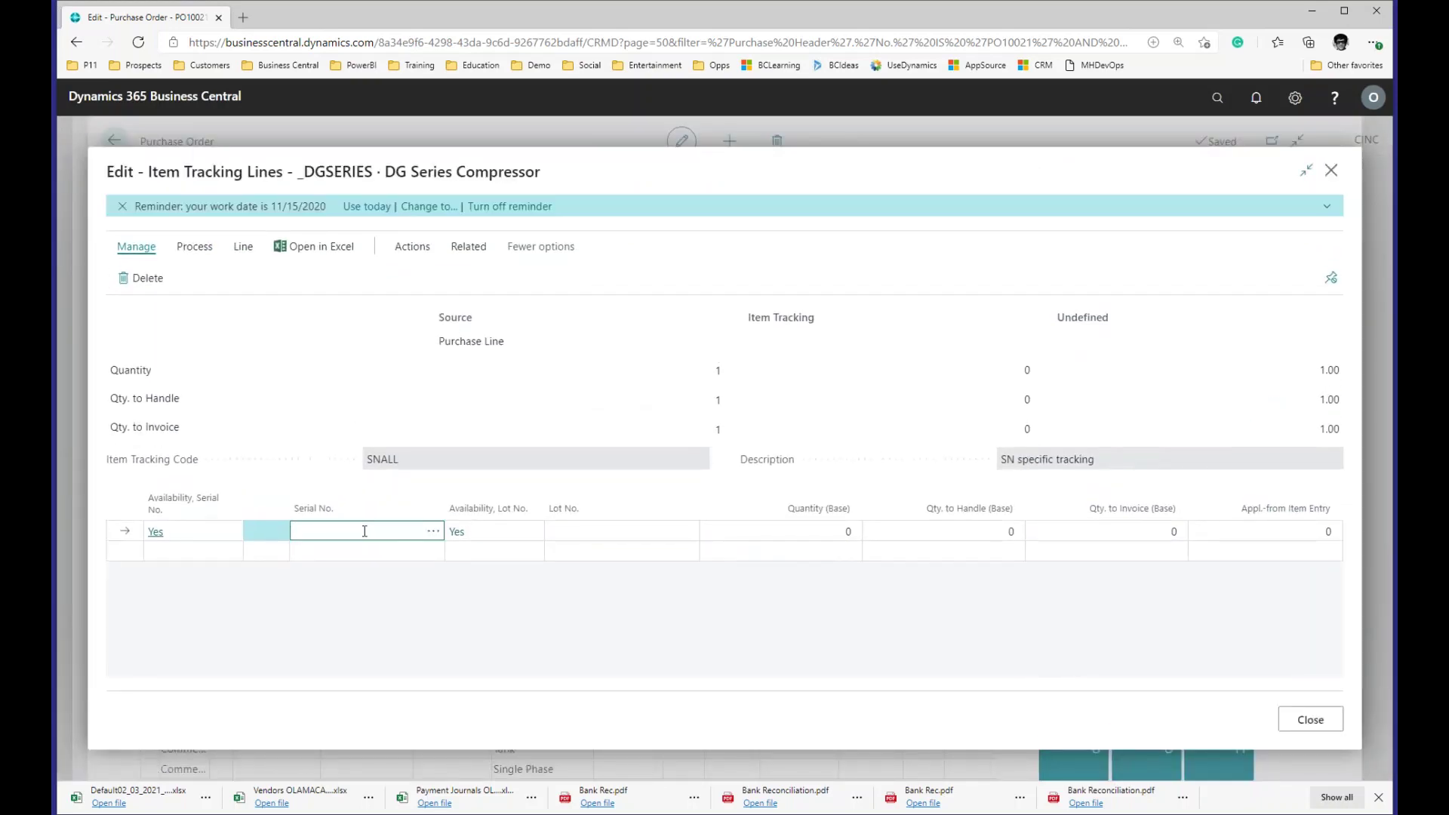
type("20210302")
key("Tab")
key("Tab")
type("1")
key("Tab")
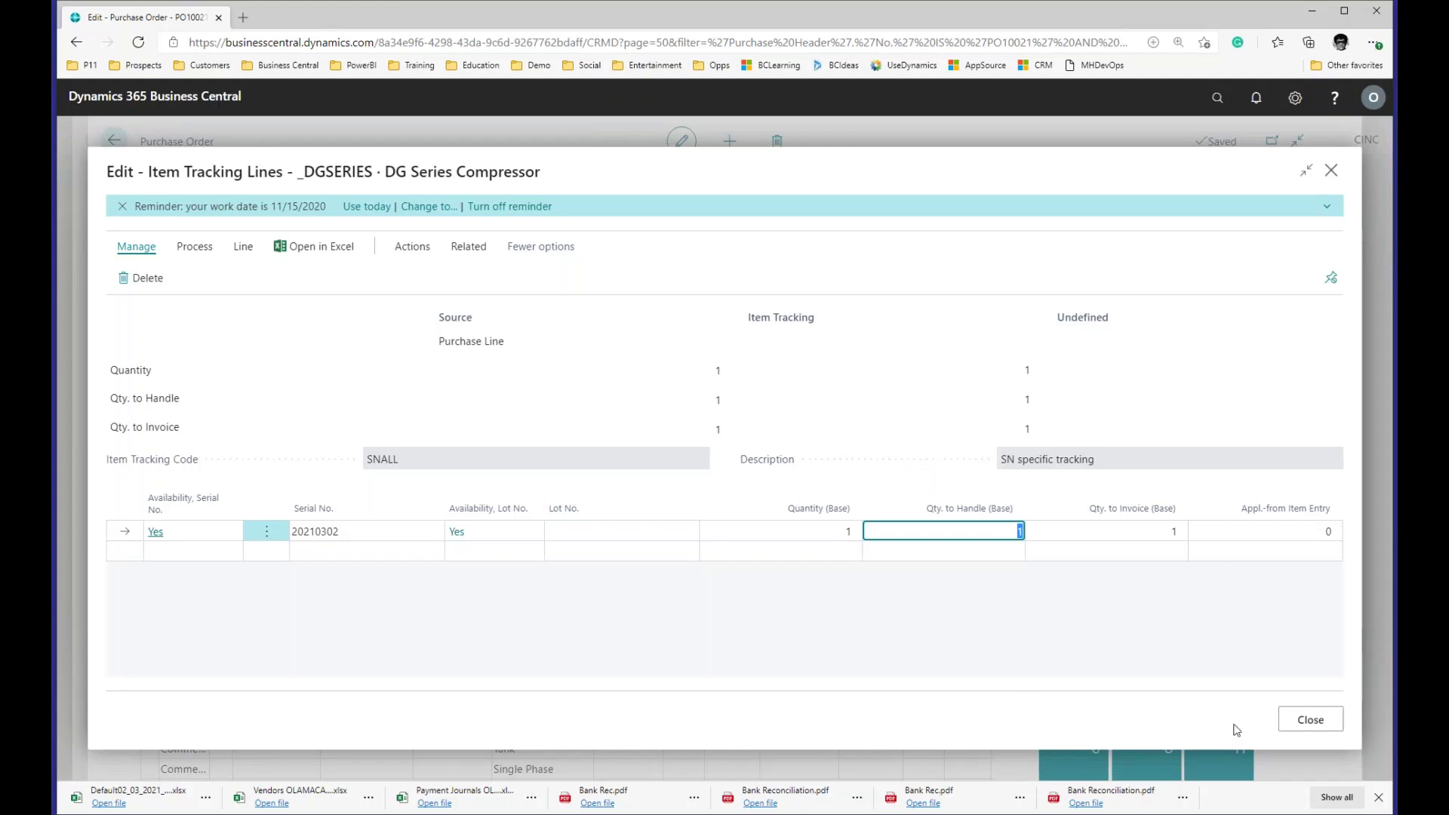
left_click(1284, 723)
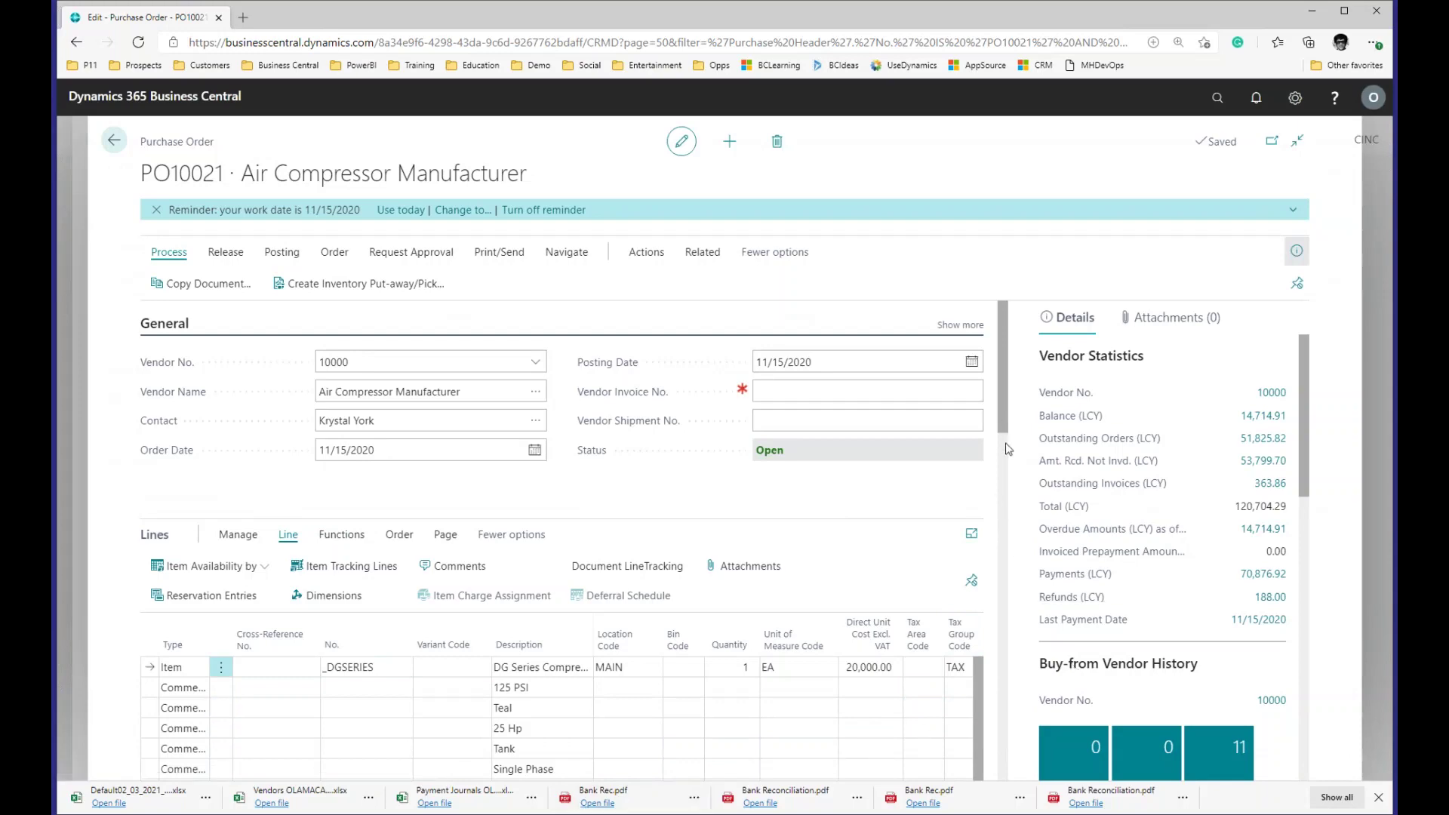
Check Qty. to Receive on PO10021 and start posting it
left_click_drag(1006, 430, 1012, 508)
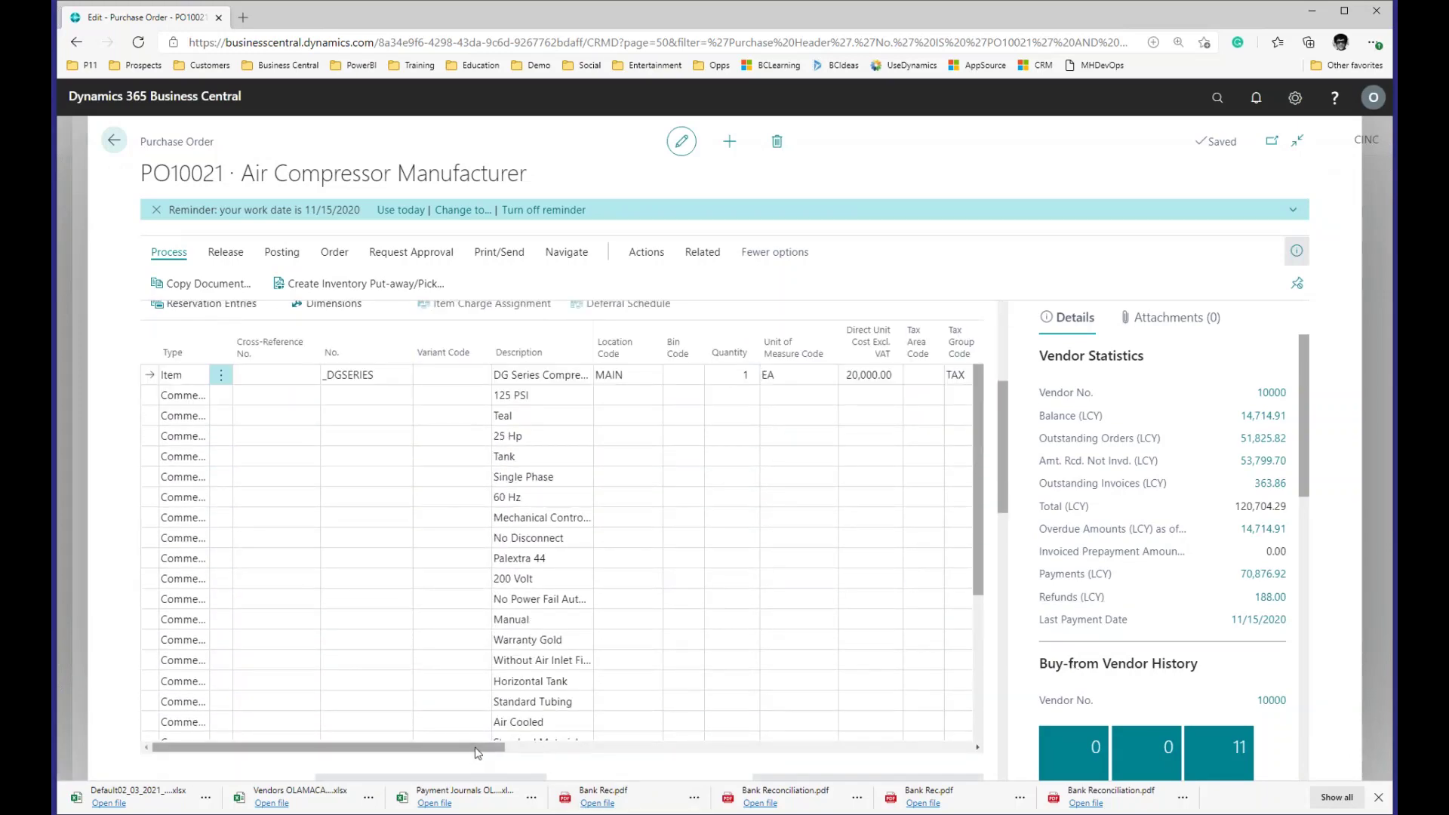
left_click_drag(479, 749, 635, 750)
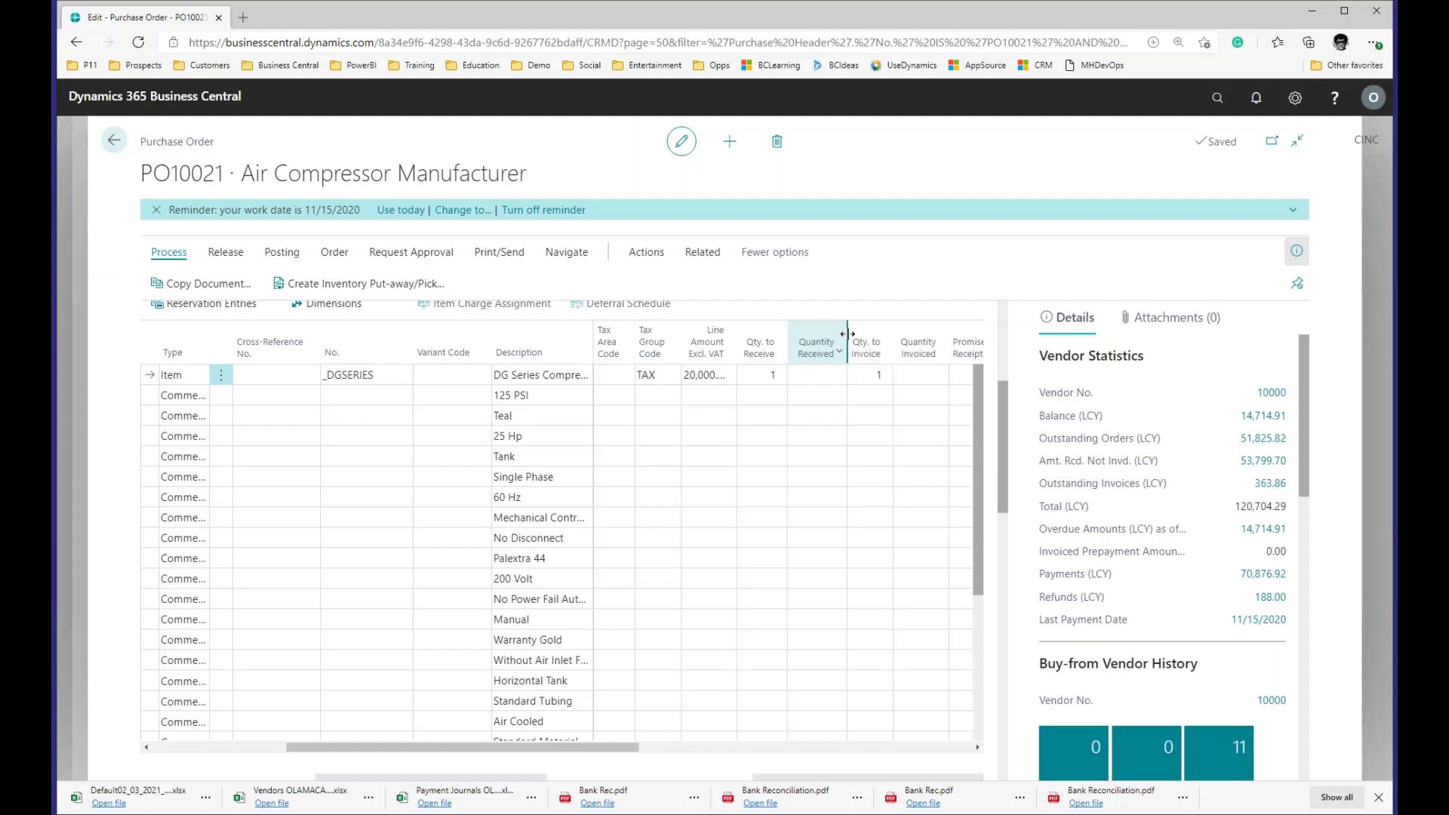
left_click(284, 253)
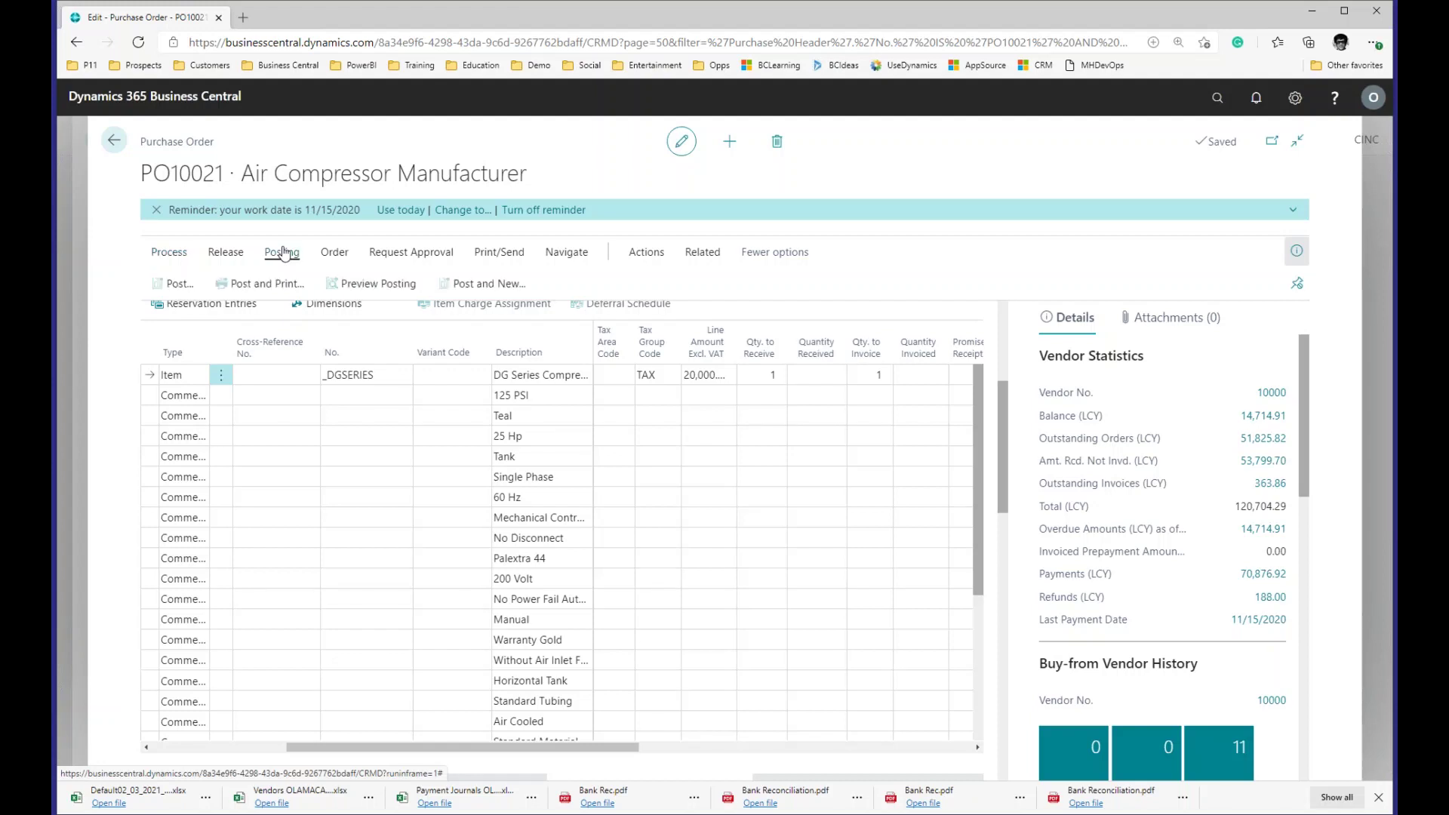
left_click(179, 284)
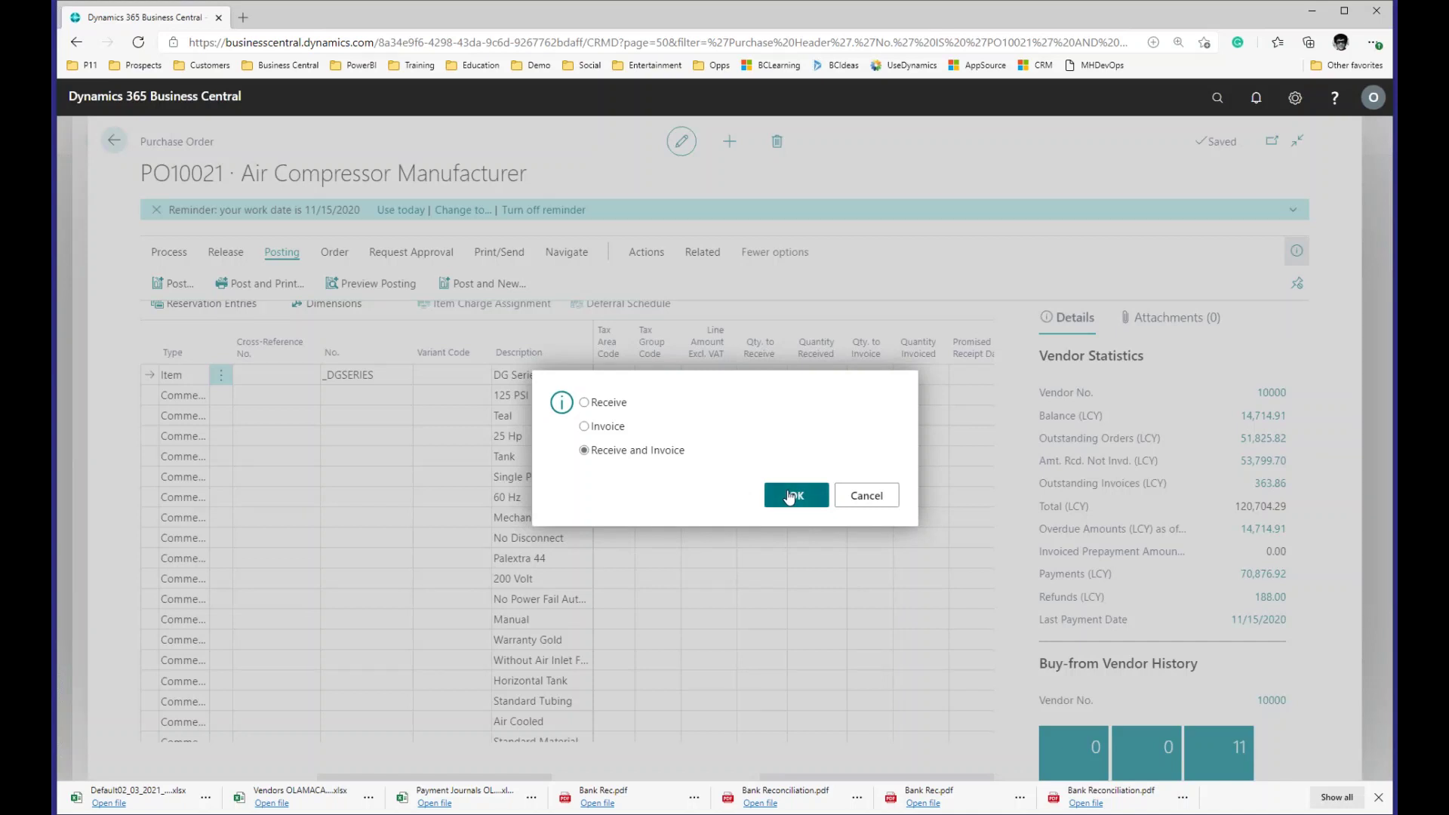
Enter vendor invoice no. 123 on PO10021 and post it as Receive and Invoice
left_click(790, 497)
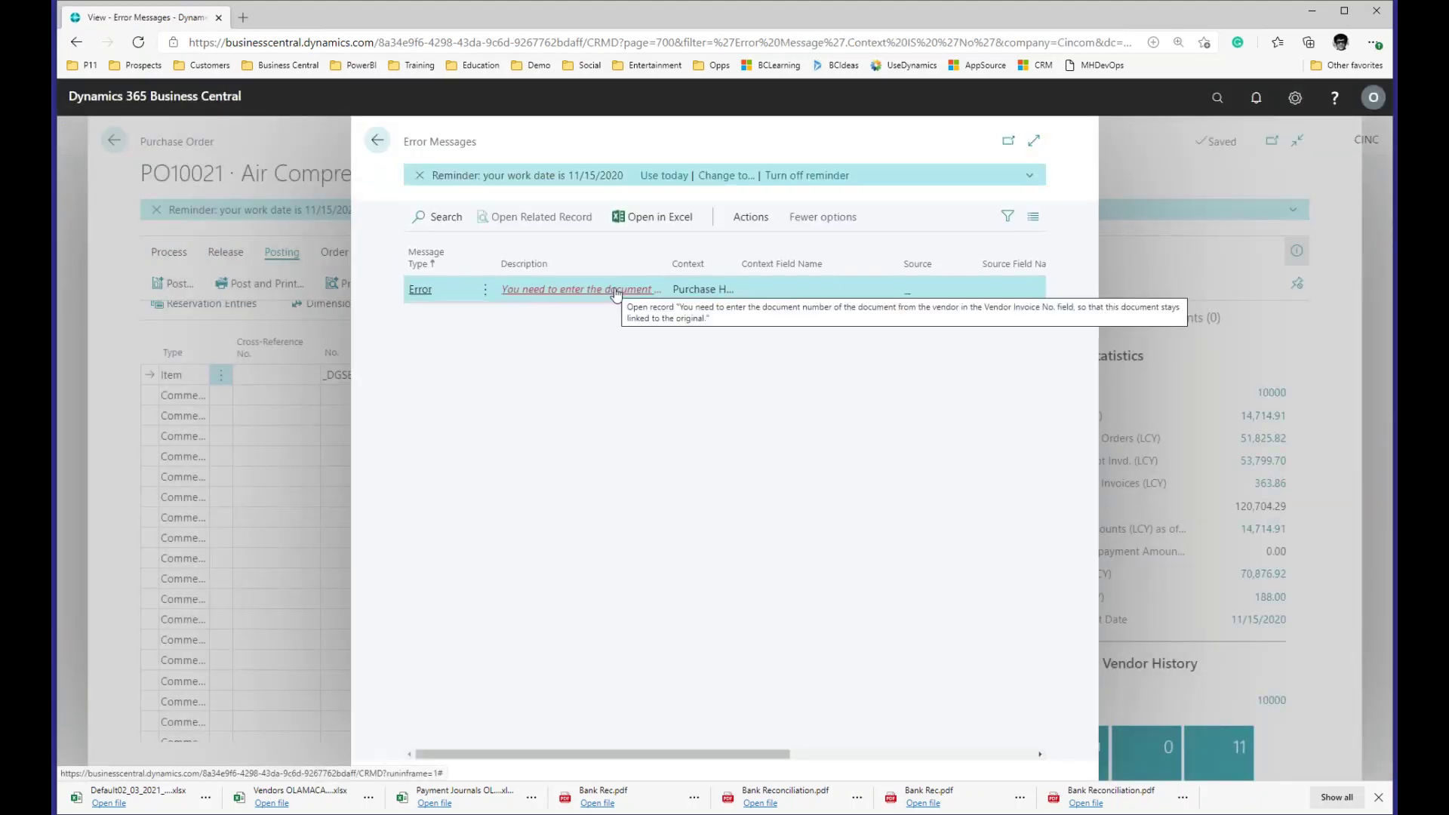
left_click(377, 140)
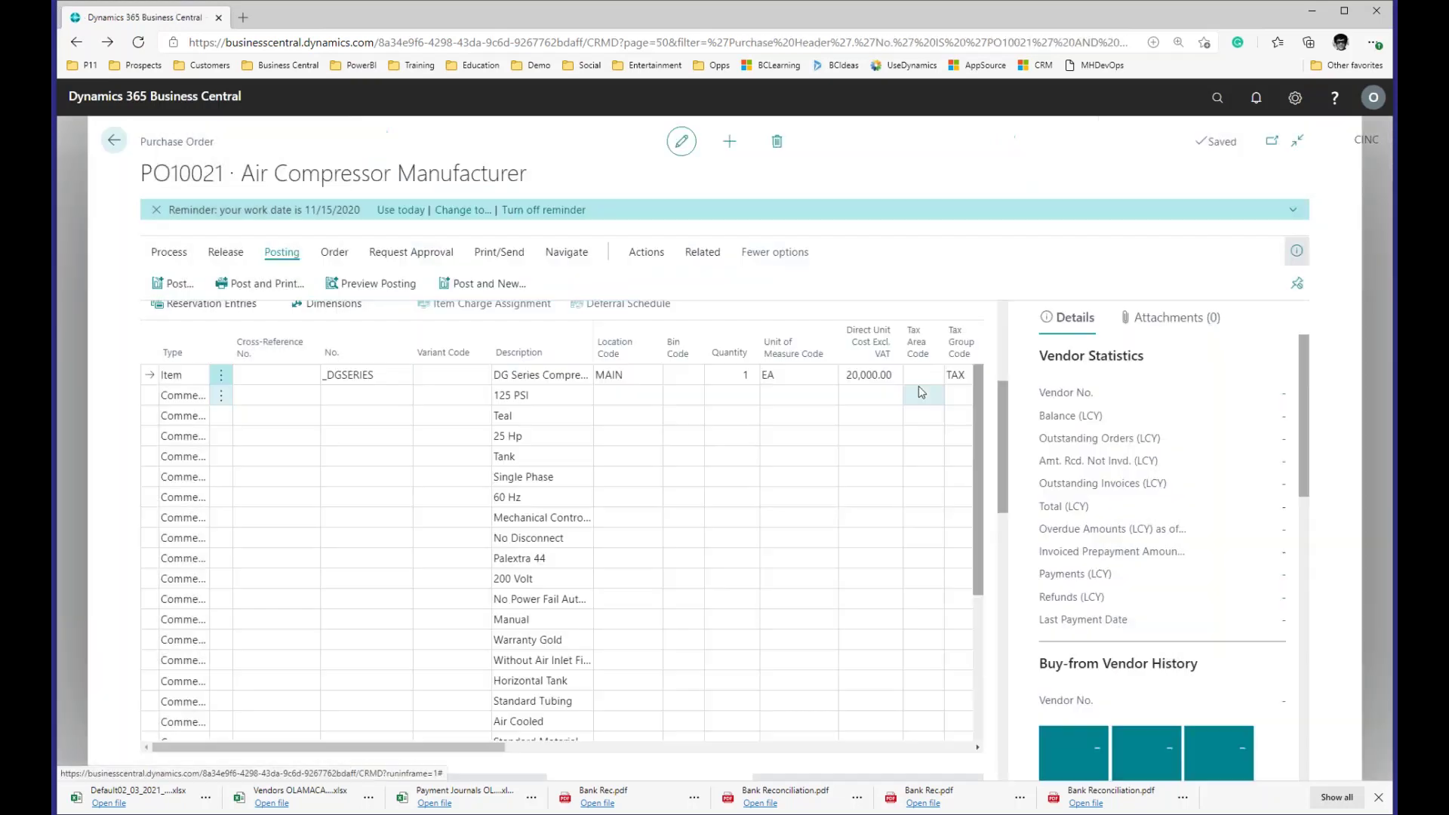
scroll(1005, 347, "up", 4)
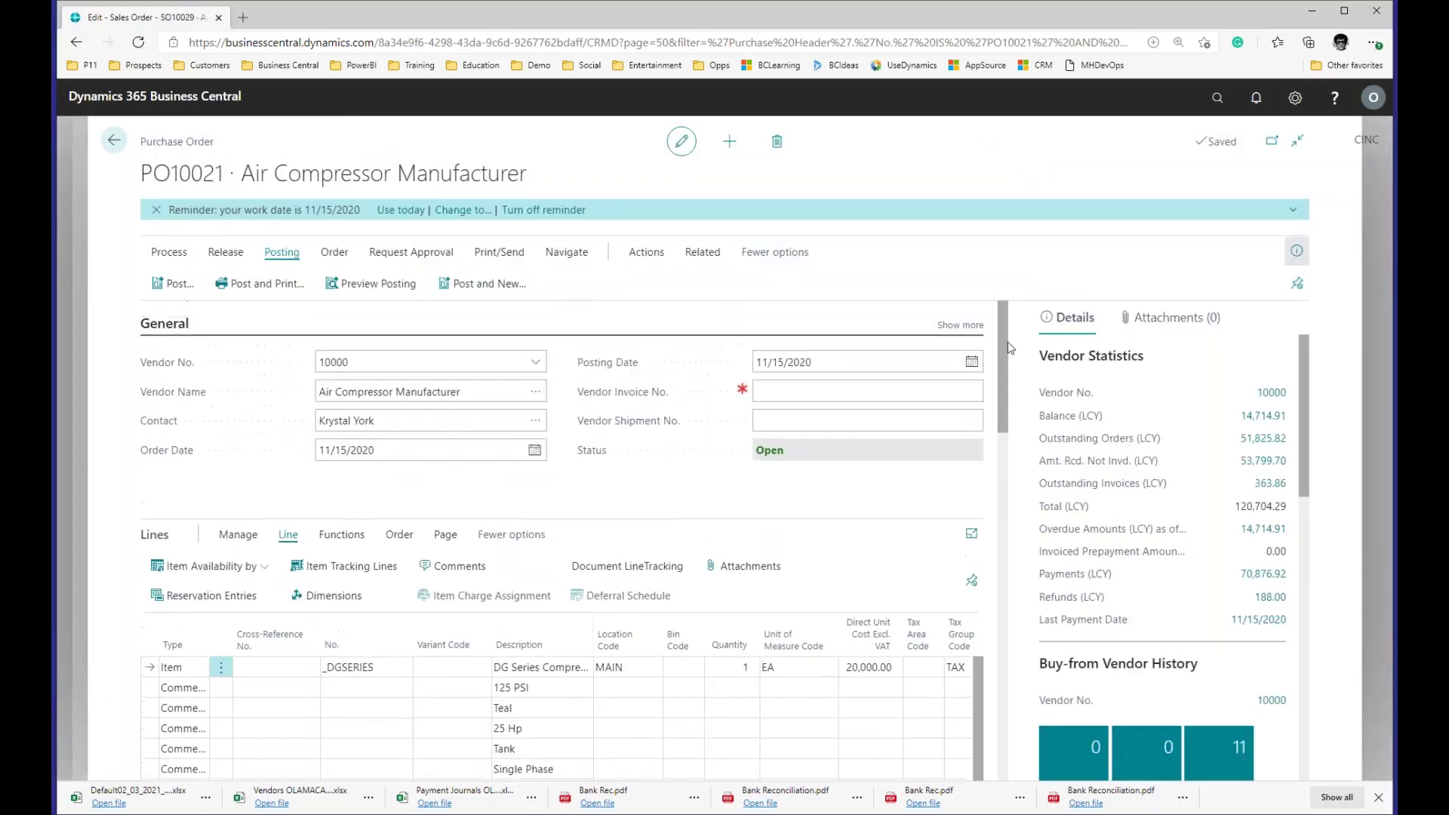
left_click(850, 386)
type("123")
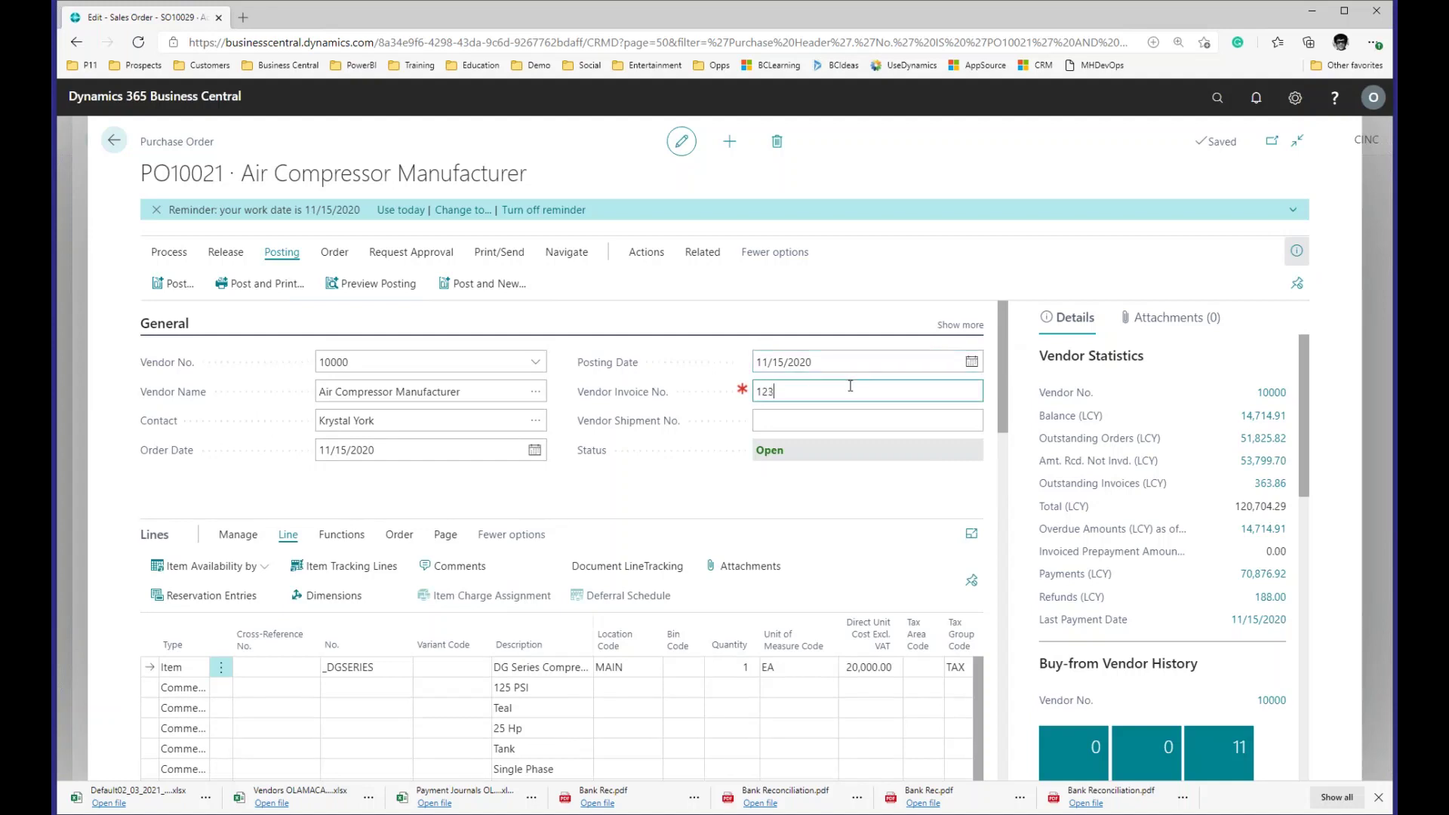
key("Tab")
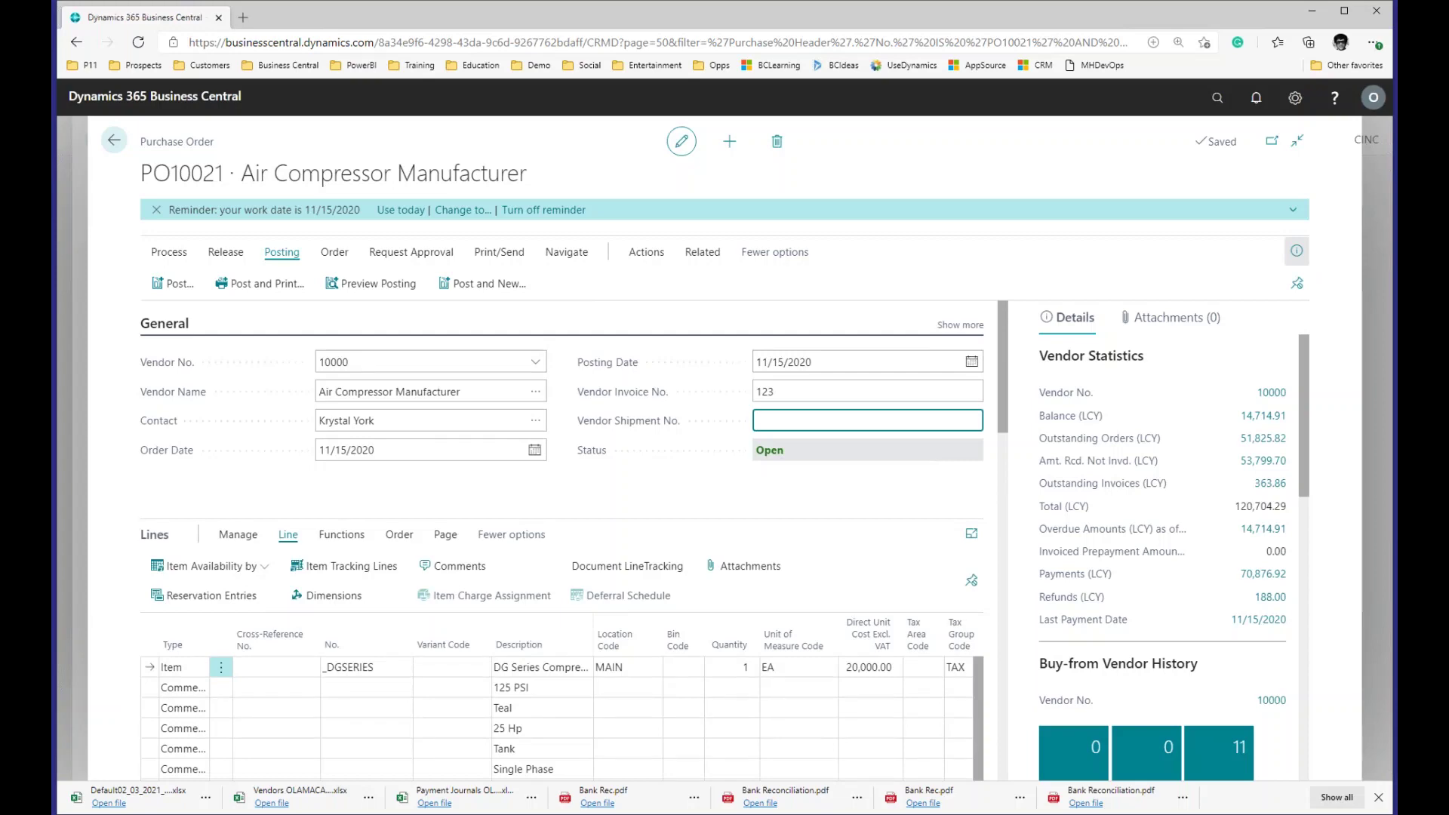
key("F9")
left_click(800, 495)
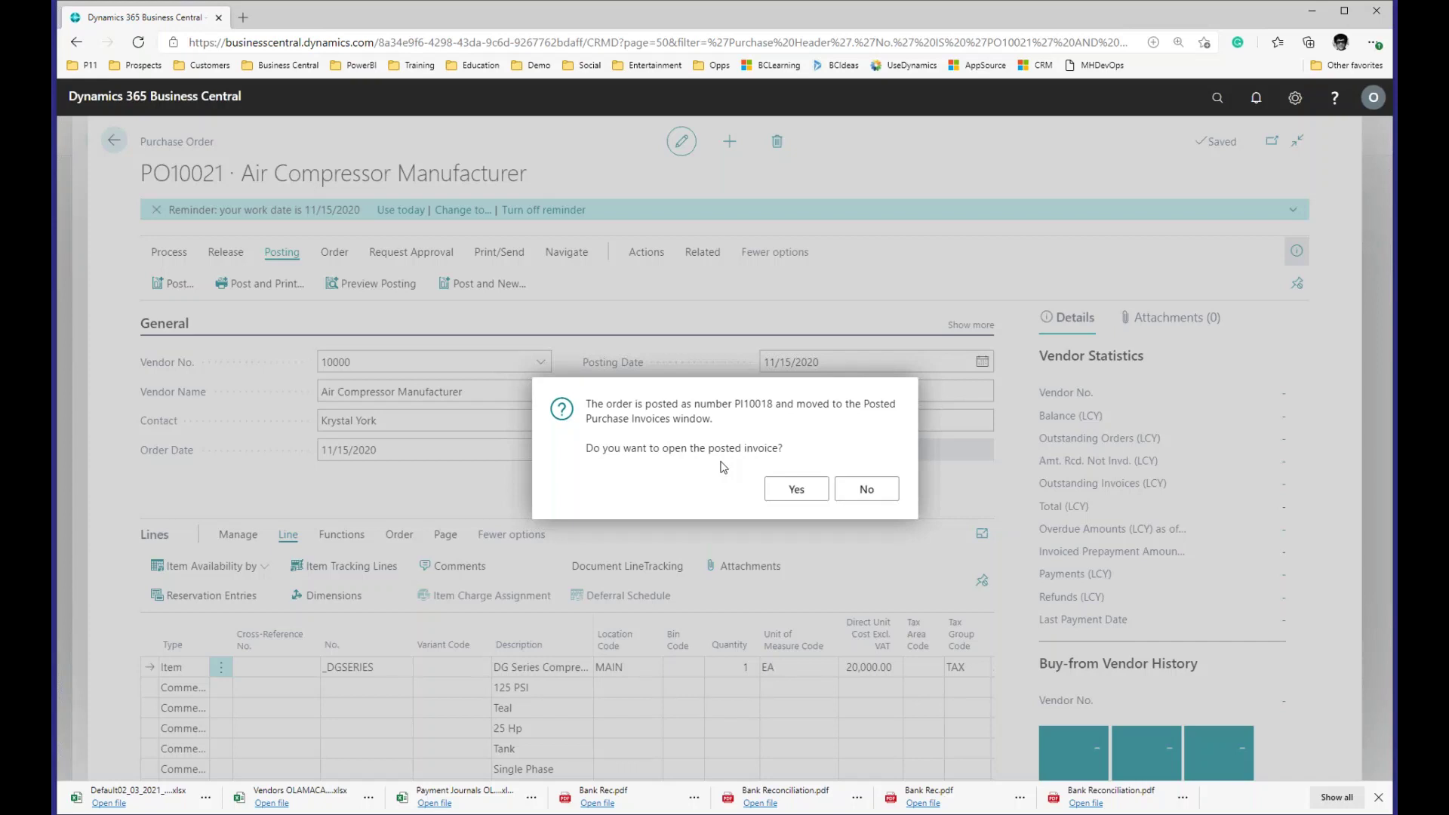
Decline opening posted invoice PI10018 and return to SO10029
left_click(875, 494)
left_click(869, 490)
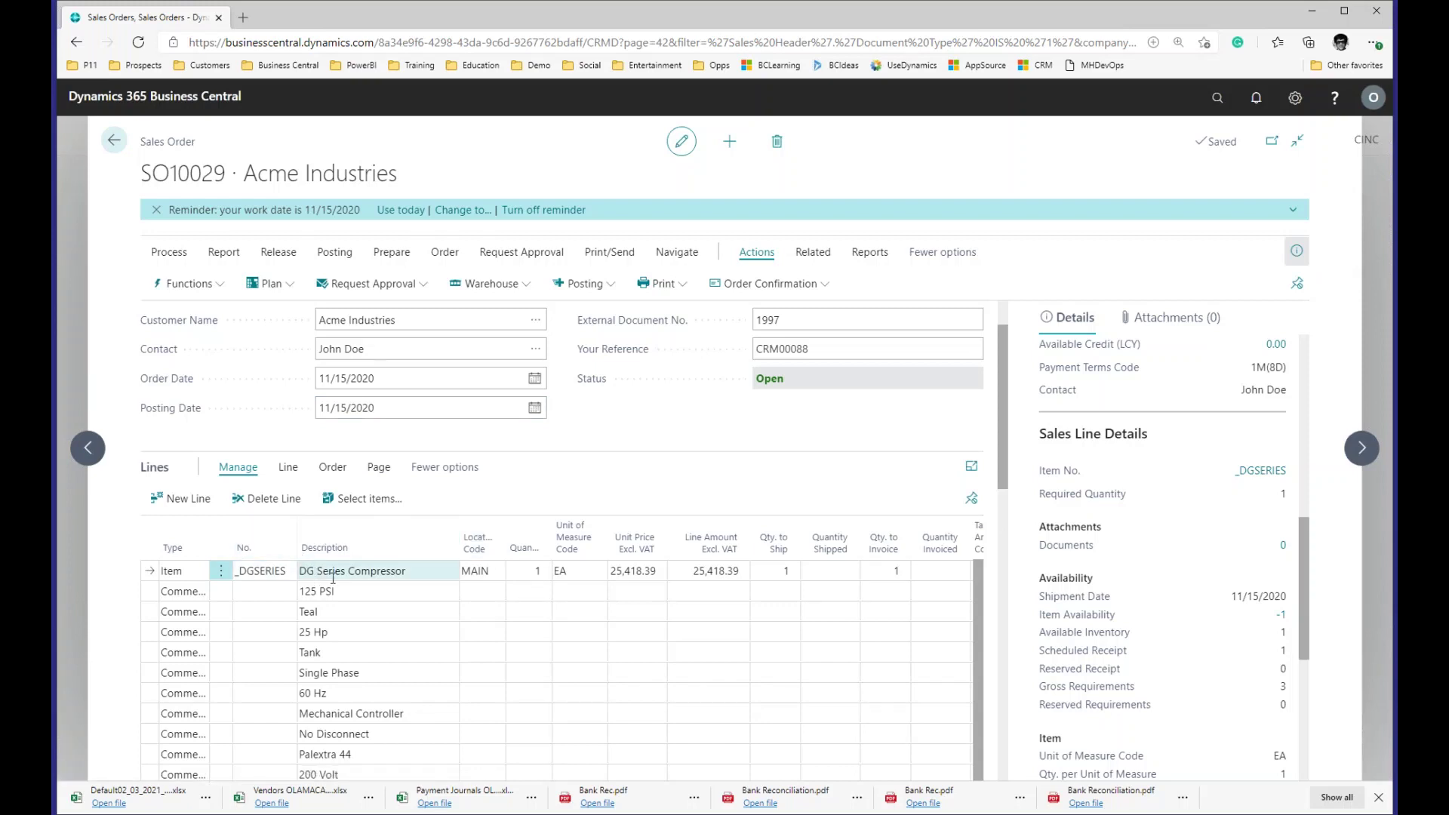
Show the Related Information menu for SO10029's DG Series Compressor line
left_click(289, 469)
left_click(417, 500)
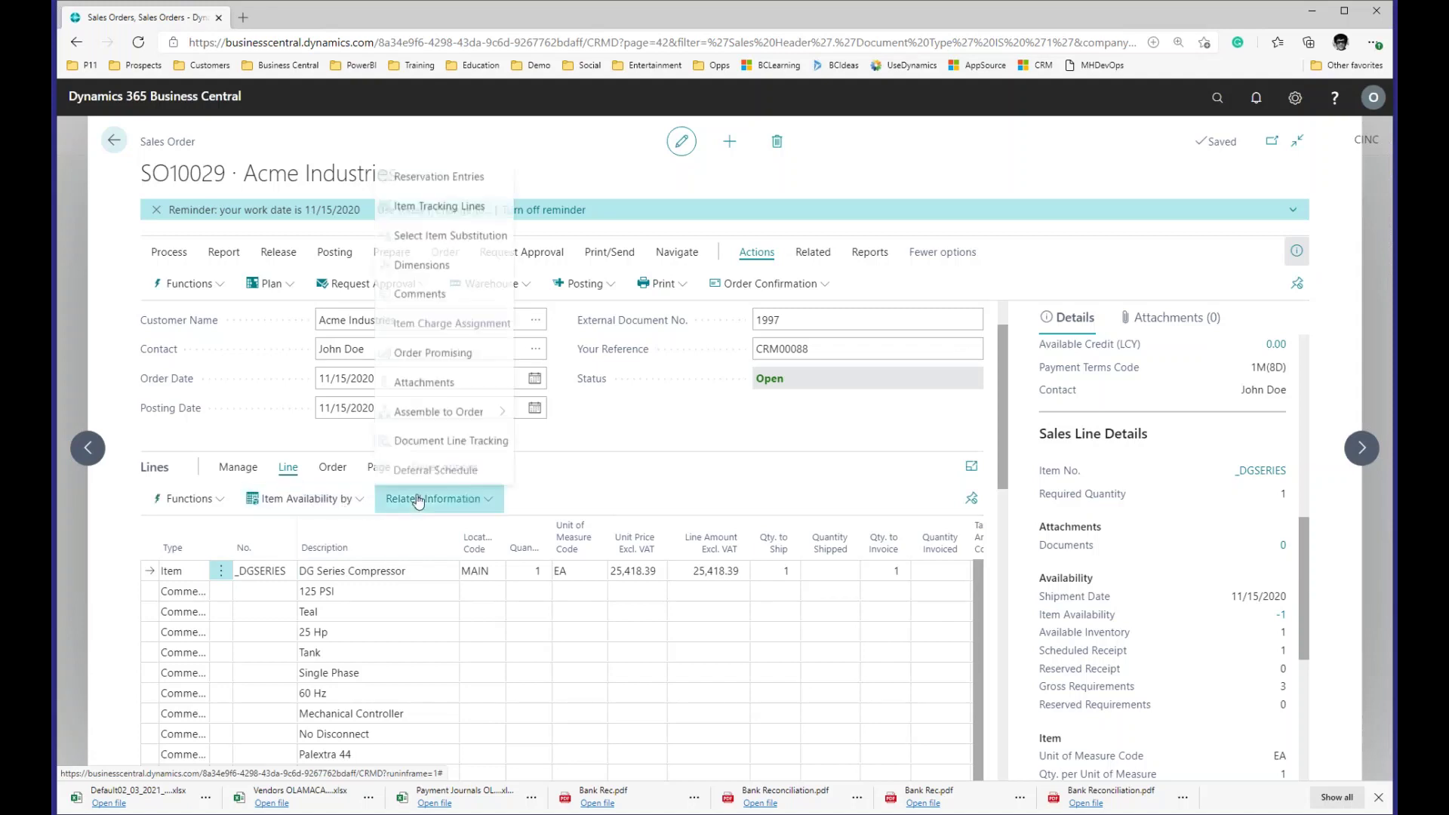
Pick serial number 20210302 from the lookup for one unit in Item Tracking Lines
left_click(451, 206)
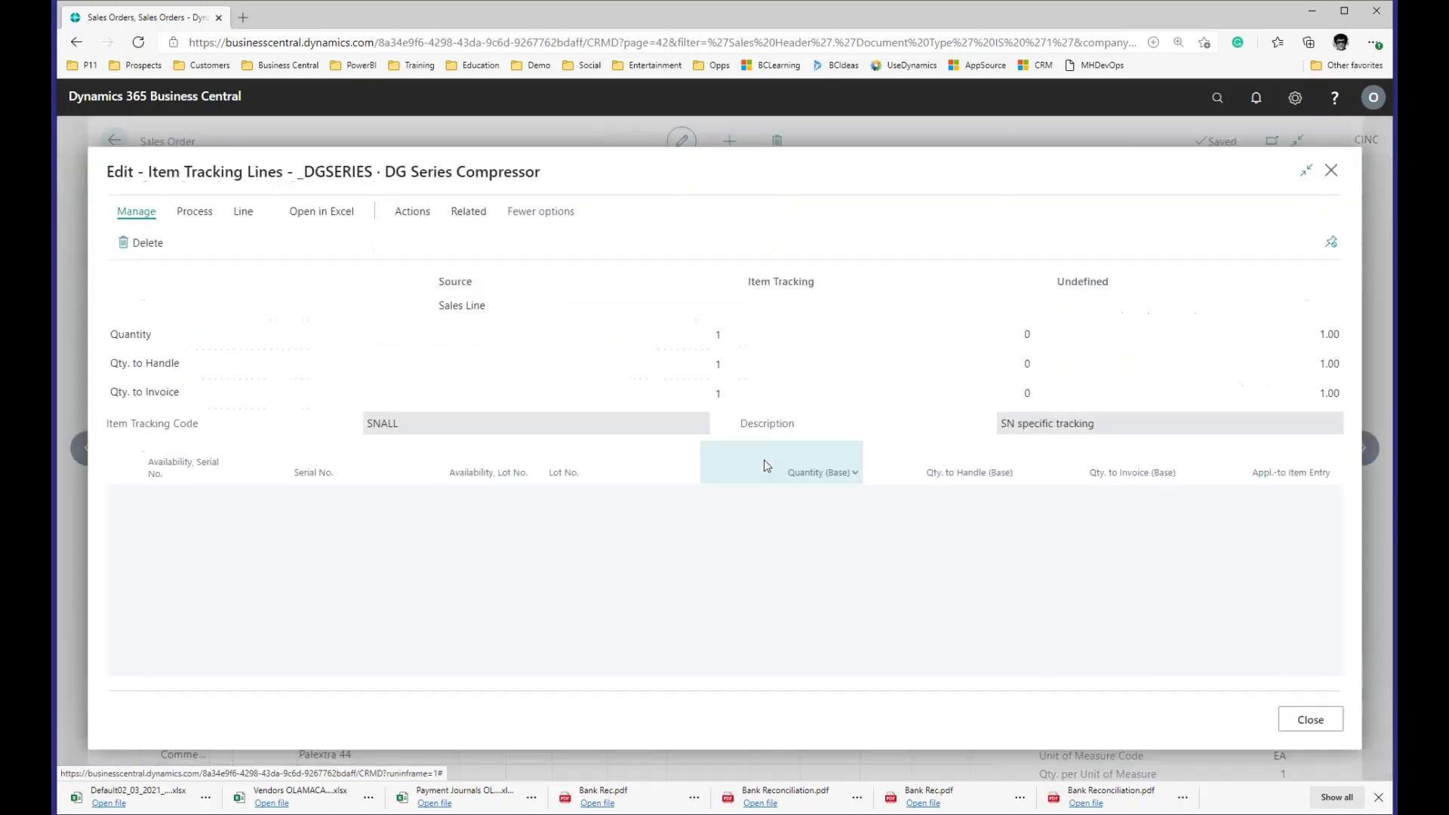
left_click(438, 534)
left_click(435, 532)
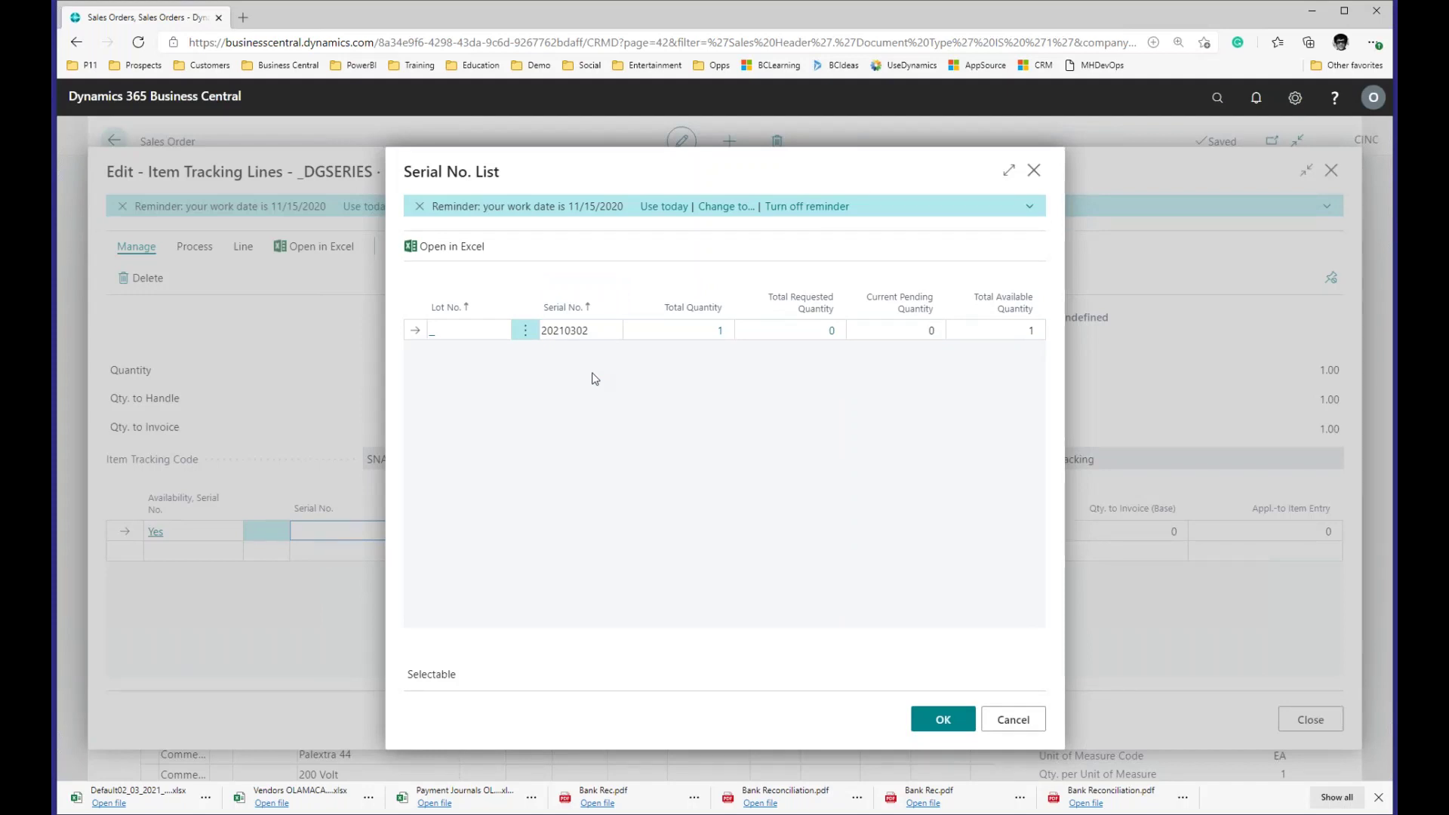
left_click(943, 719)
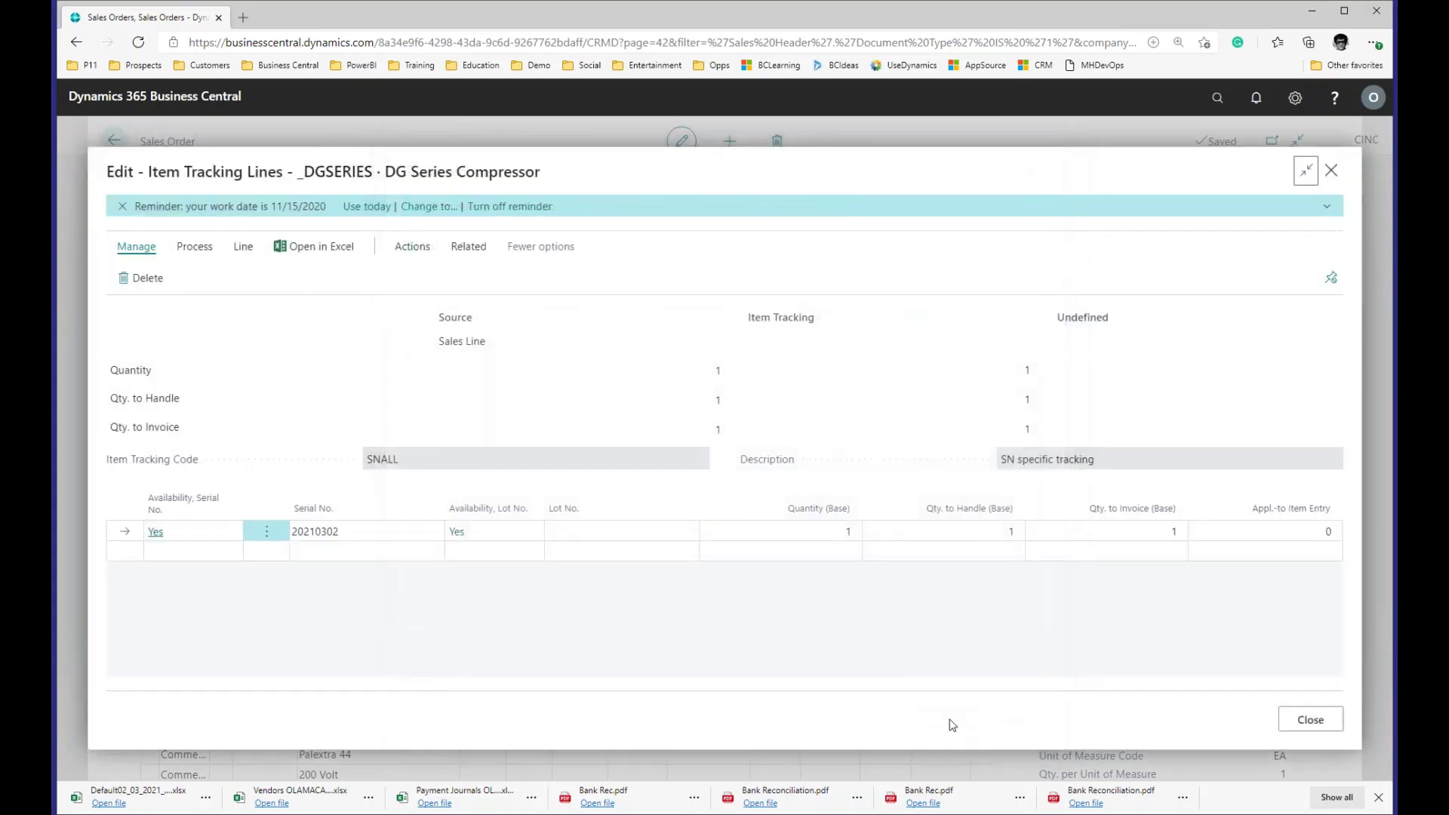
left_click(815, 532)
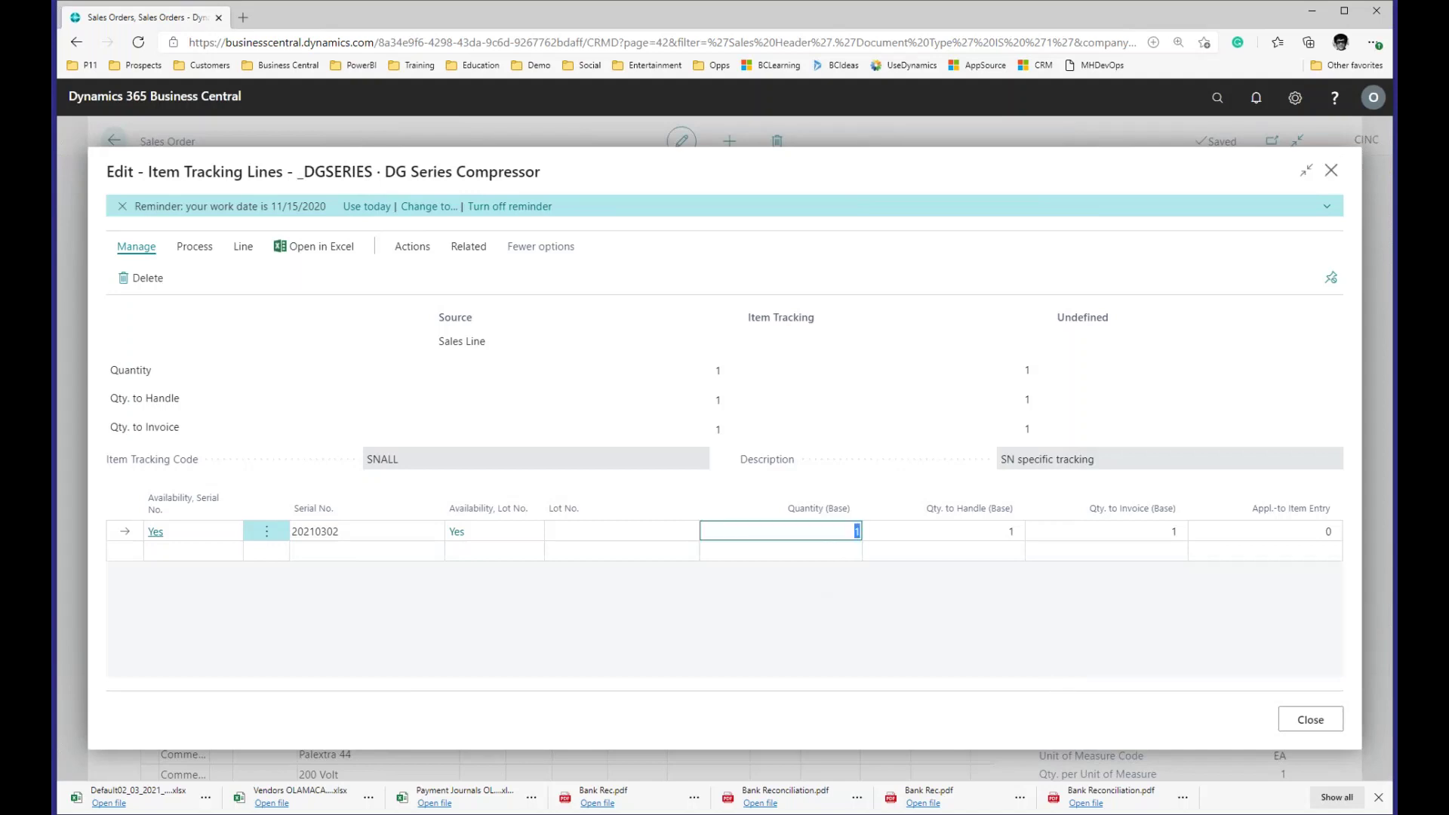
left_click(1300, 722)
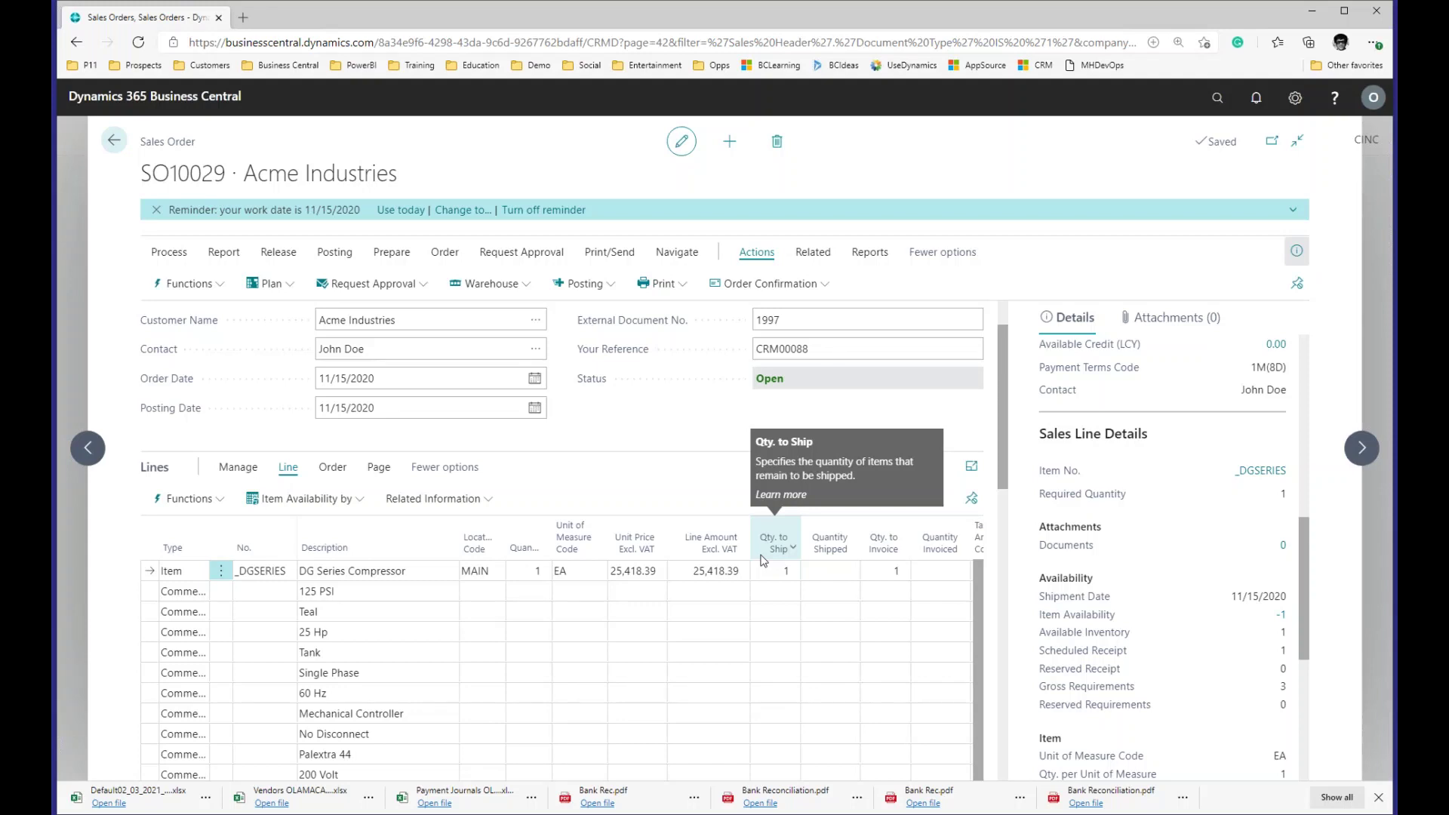
Check Qty. to Ship on SO10029 and post it with Ship and Invoice
left_click(830, 590)
left_click(767, 589)
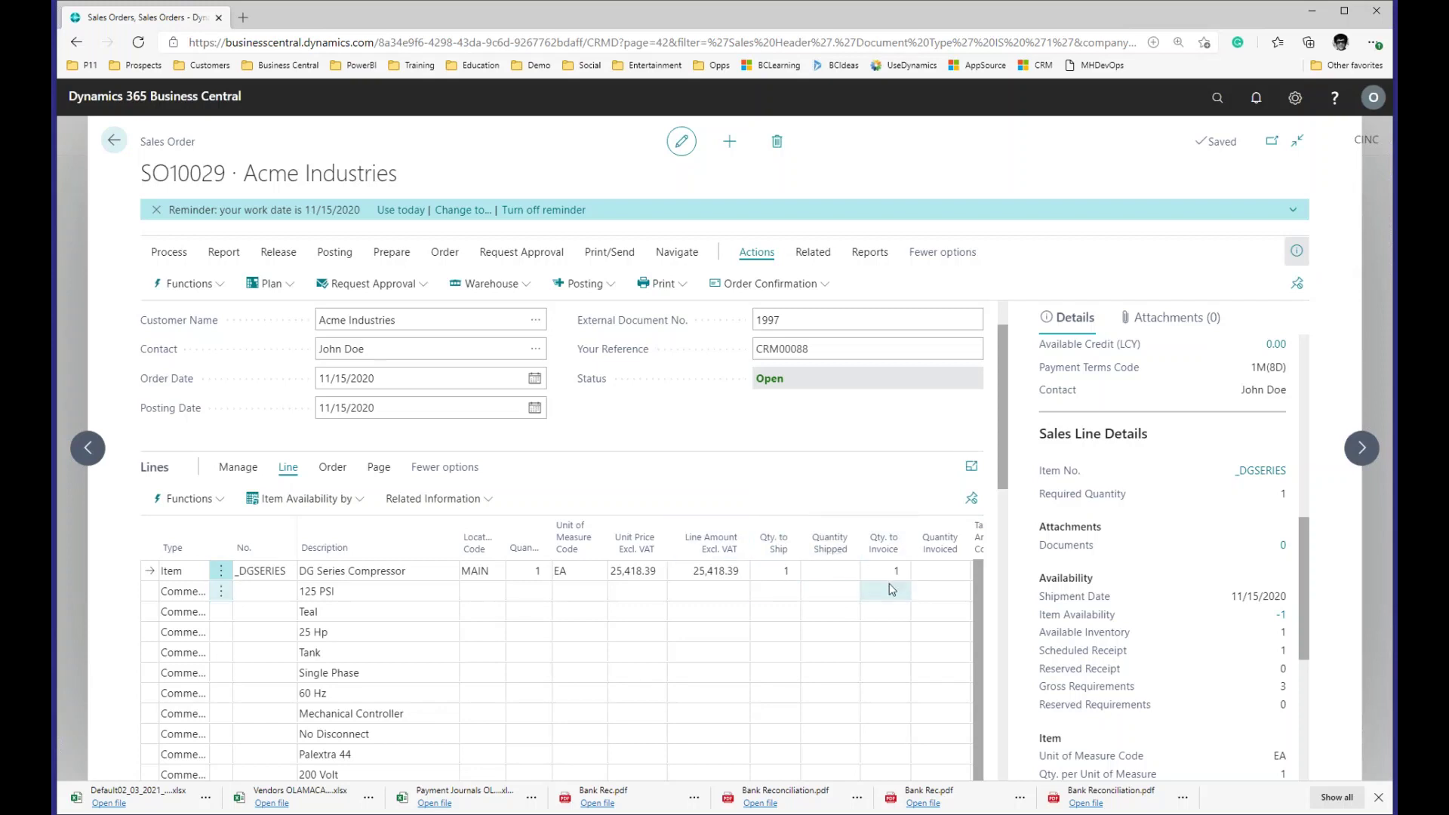
left_click(601, 291)
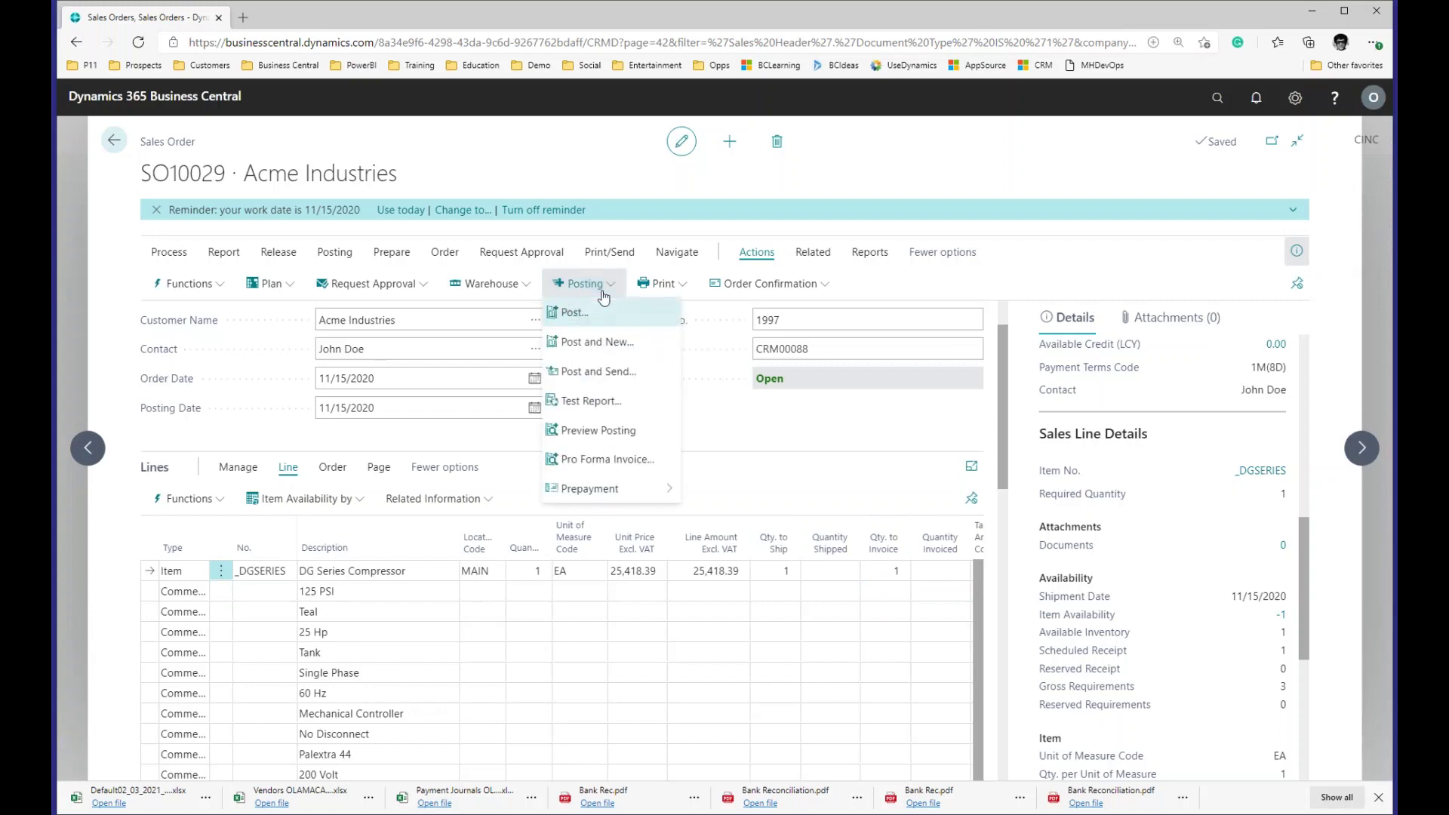
left_click(610, 319)
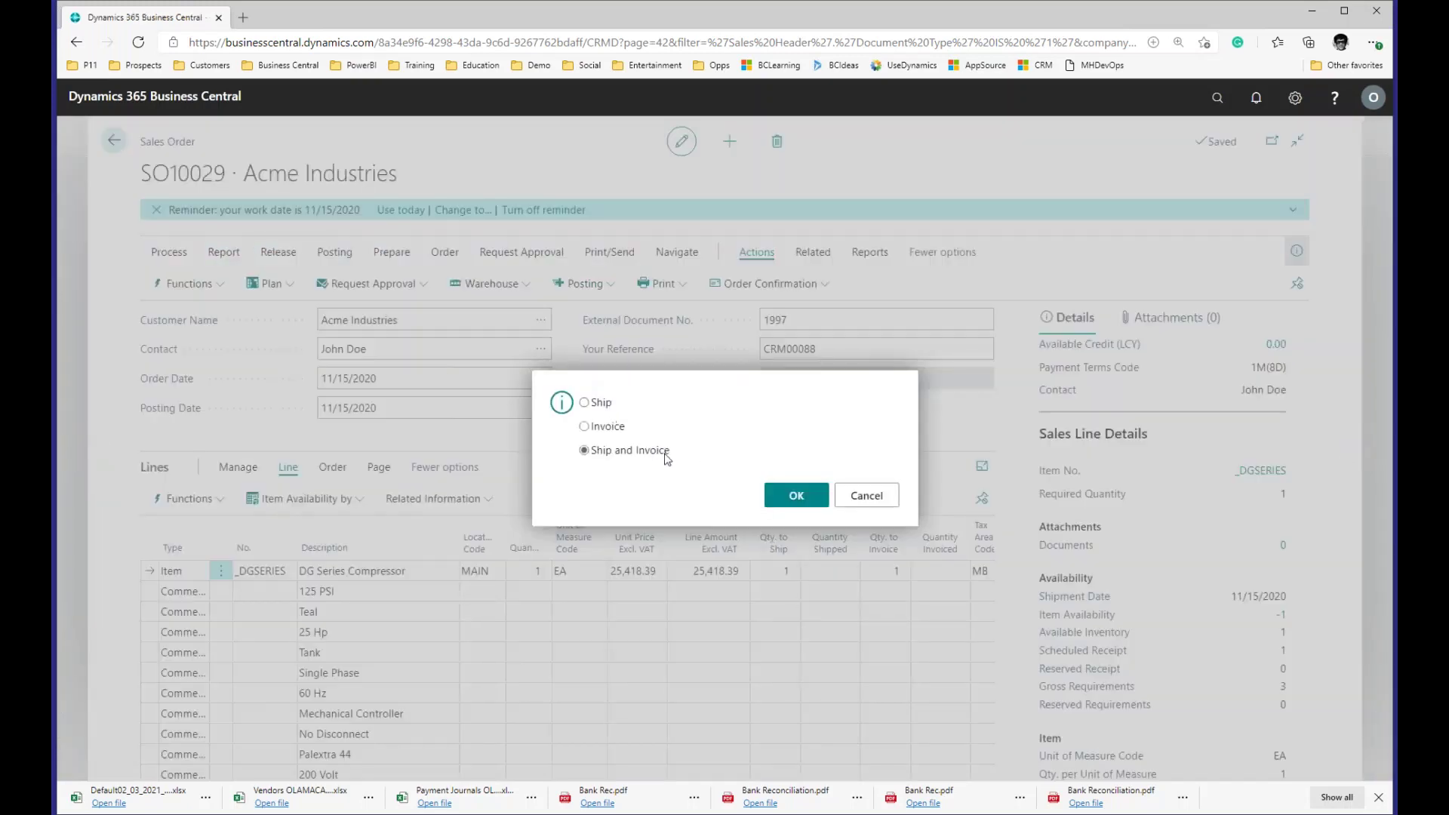
left_click(785, 499)
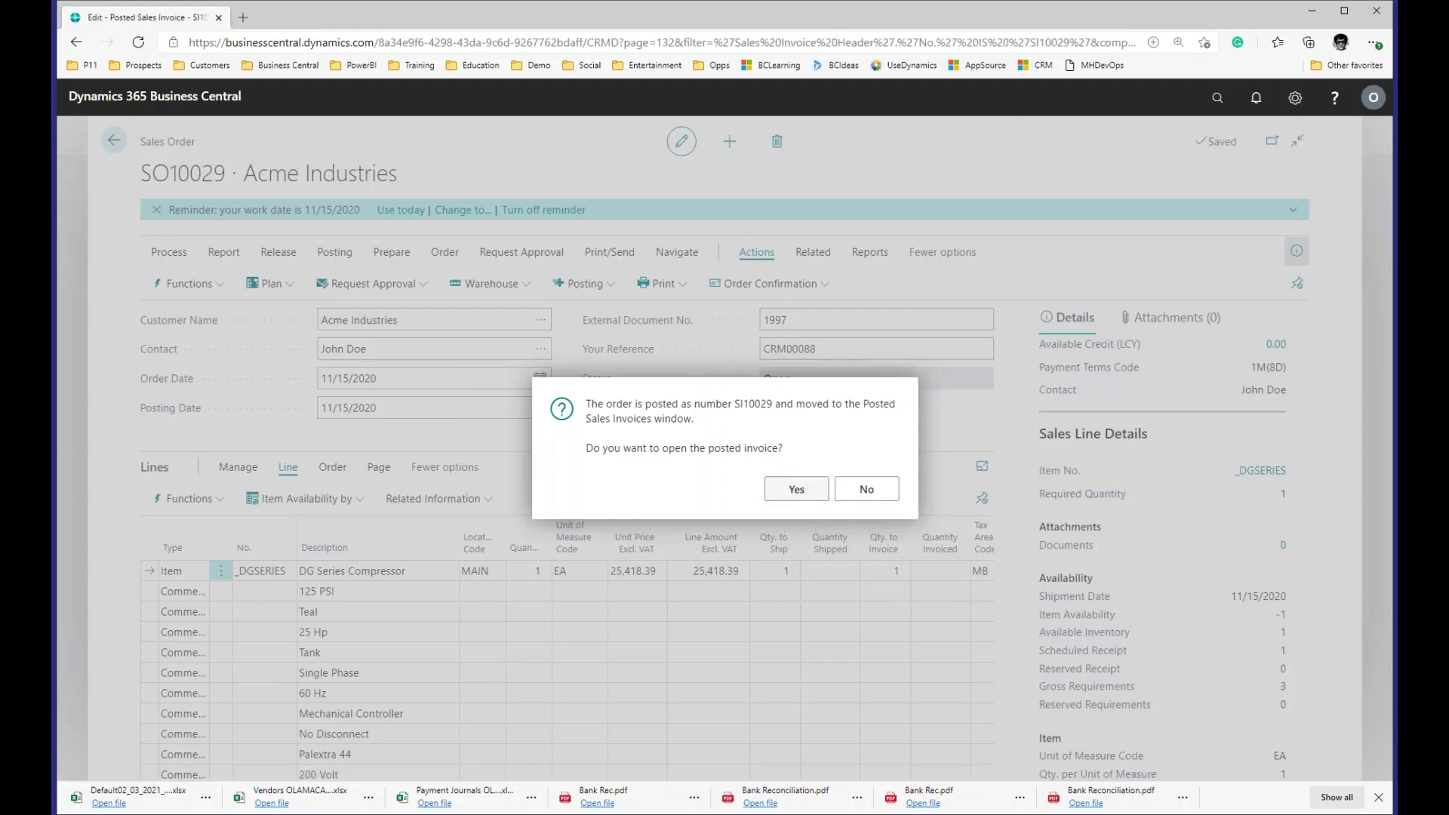
Open posted invoice SI10029 and scroll through its General and Lines sections
left_click(797, 489)
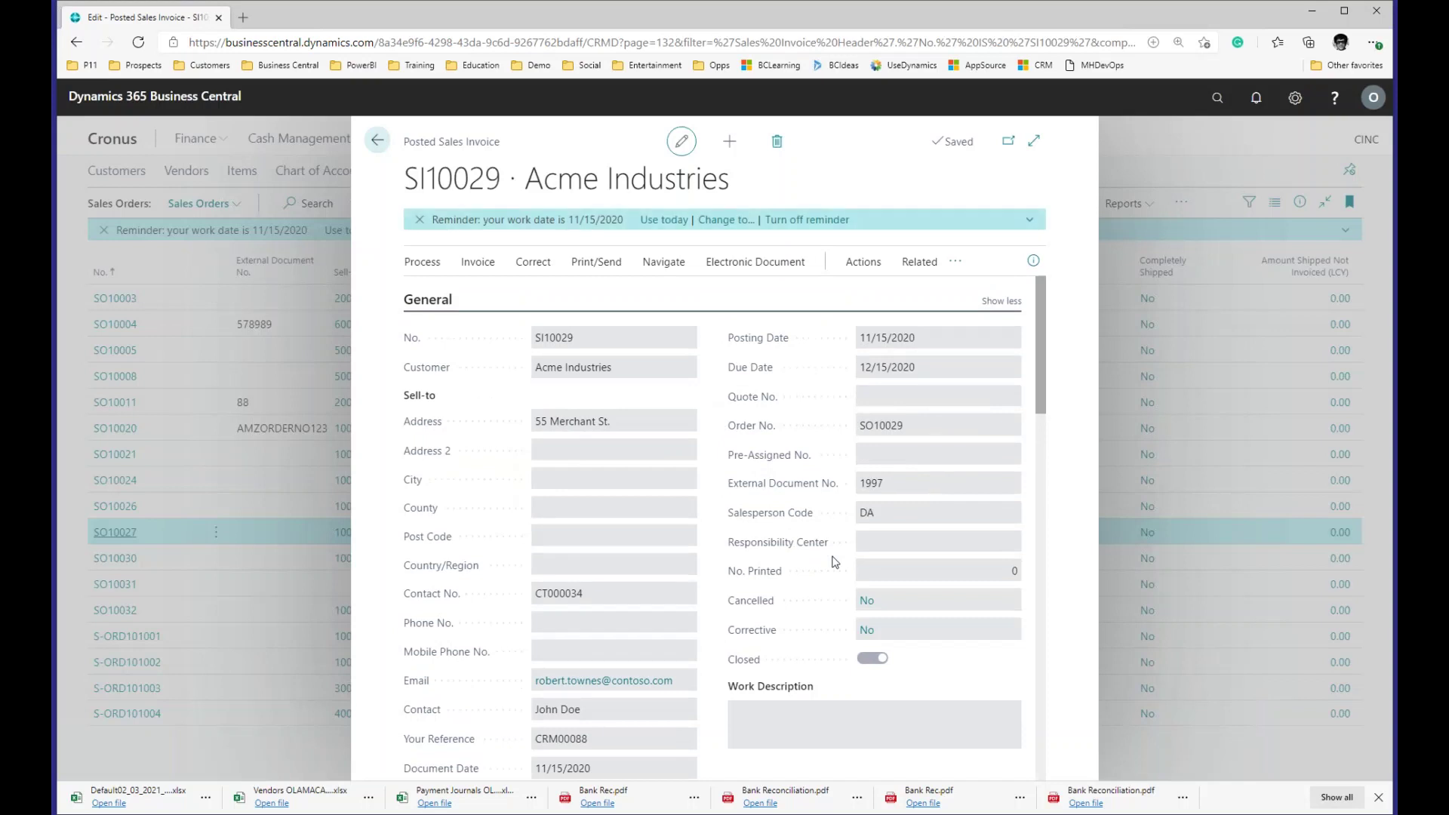
scroll(1038, 362, "down", 6)
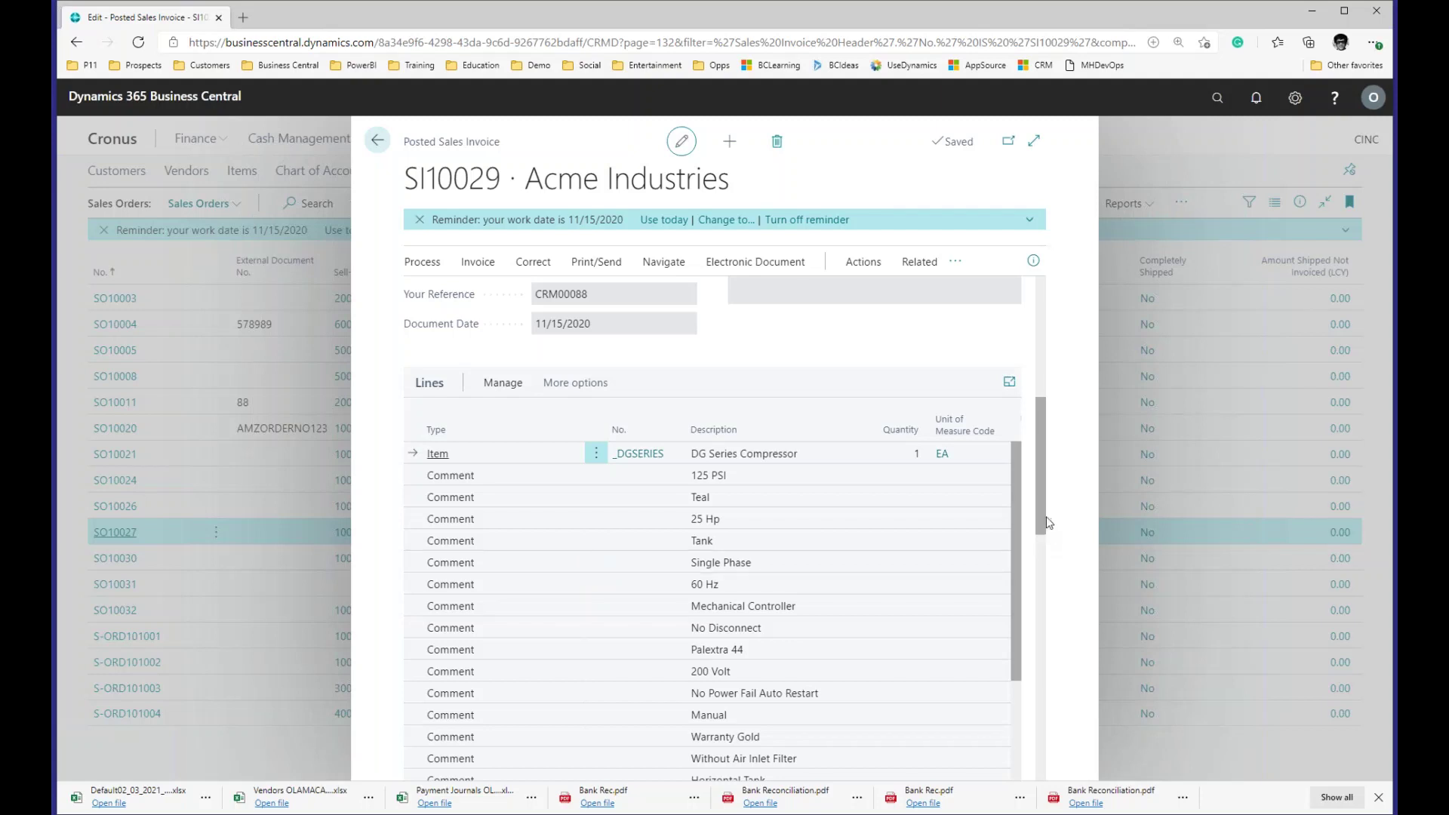
scroll(1039, 524, "up", 5)
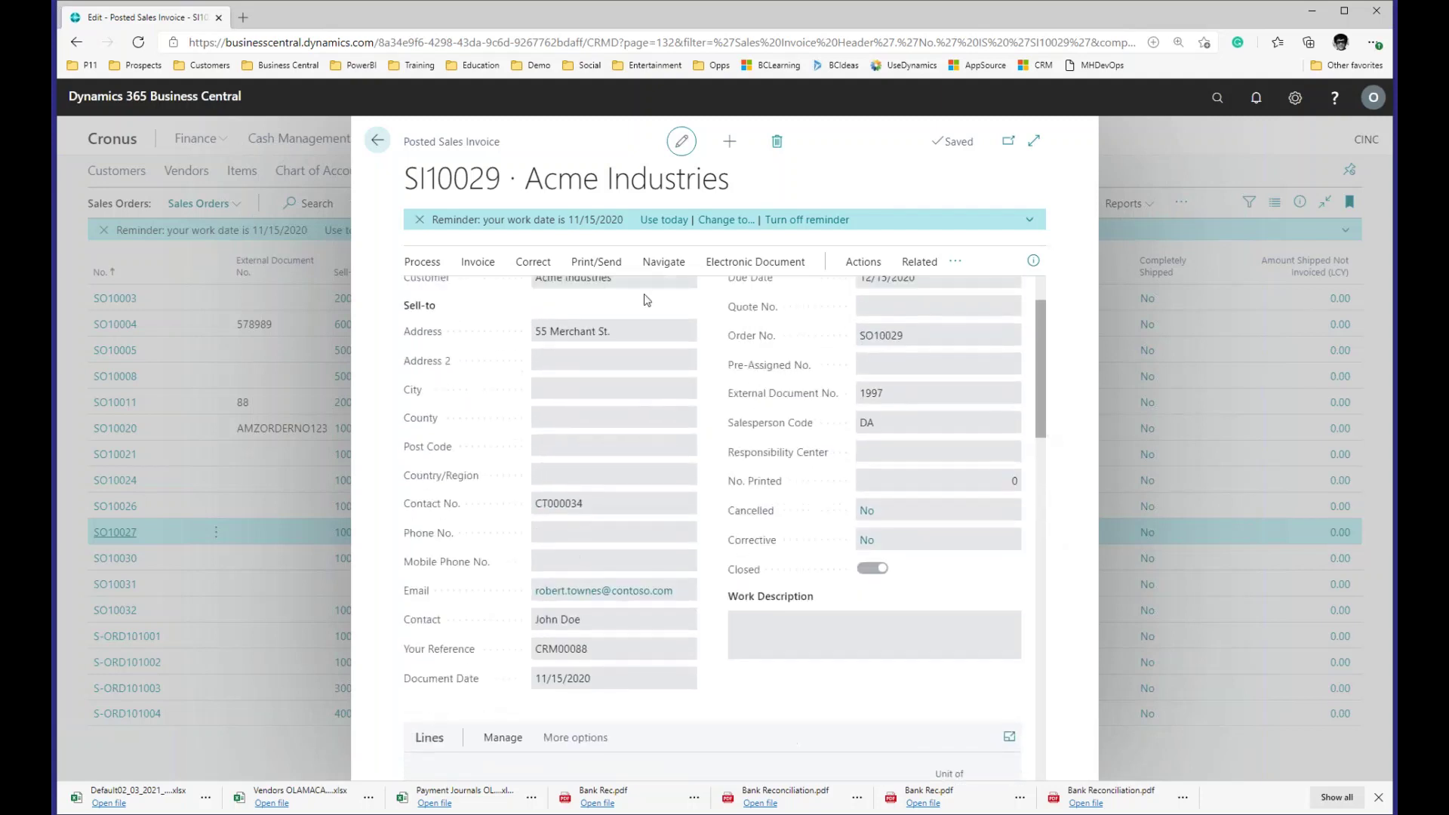
left_click(596, 262)
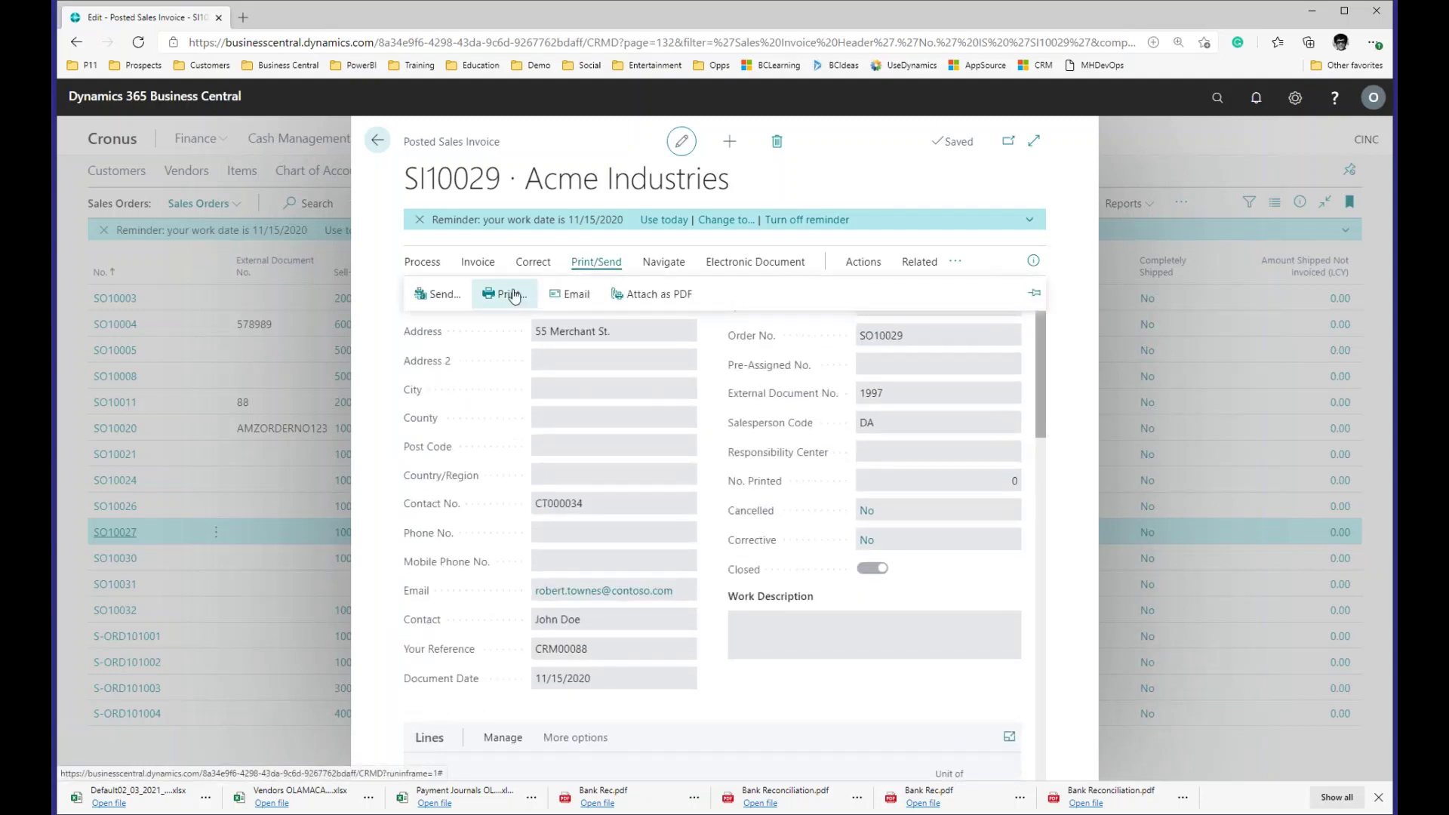